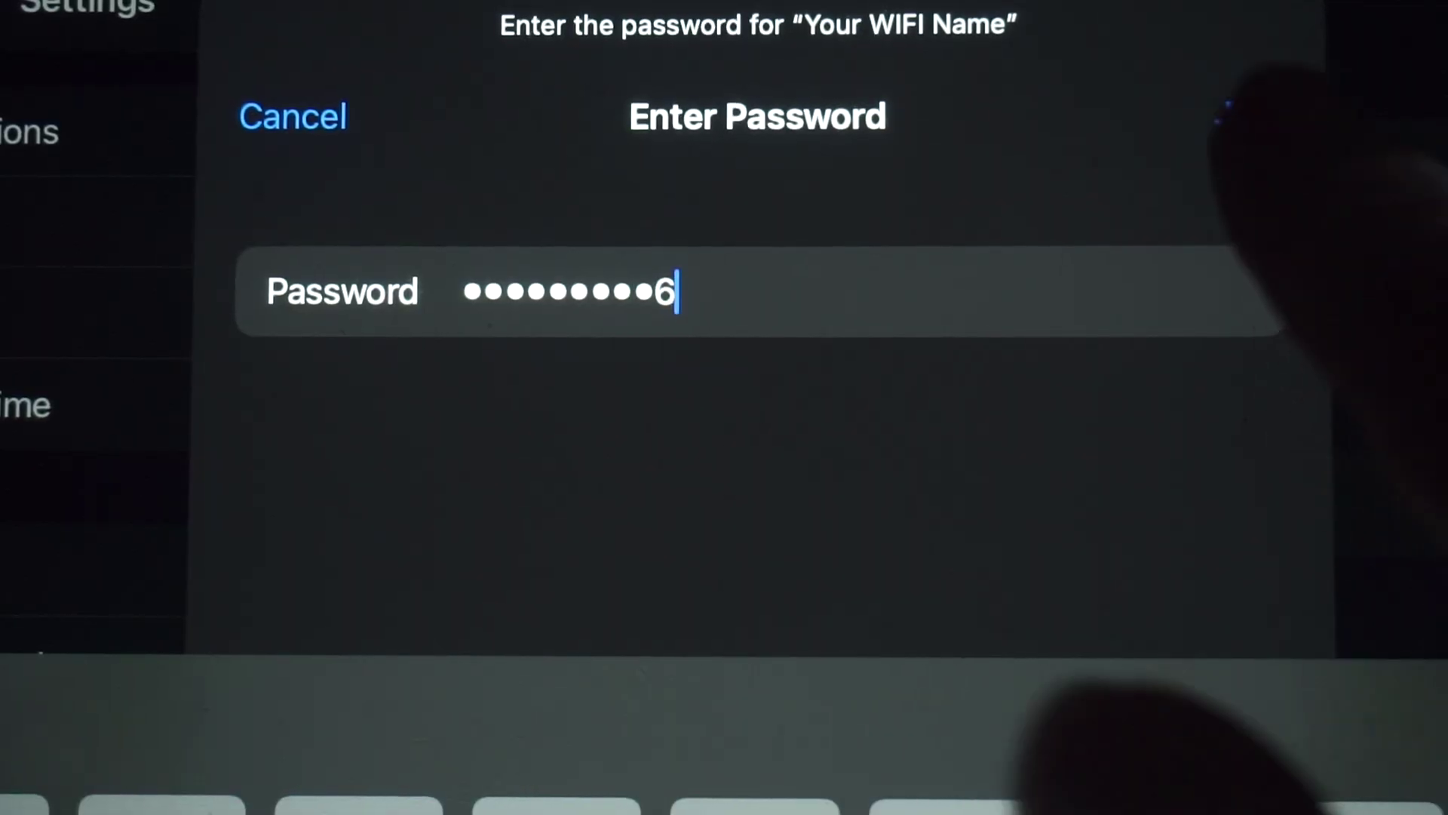
Join the iPad to the 'Your WIFI Name' network with its entered password
{"action": "left_click", "coordinate": [1249, 115]}
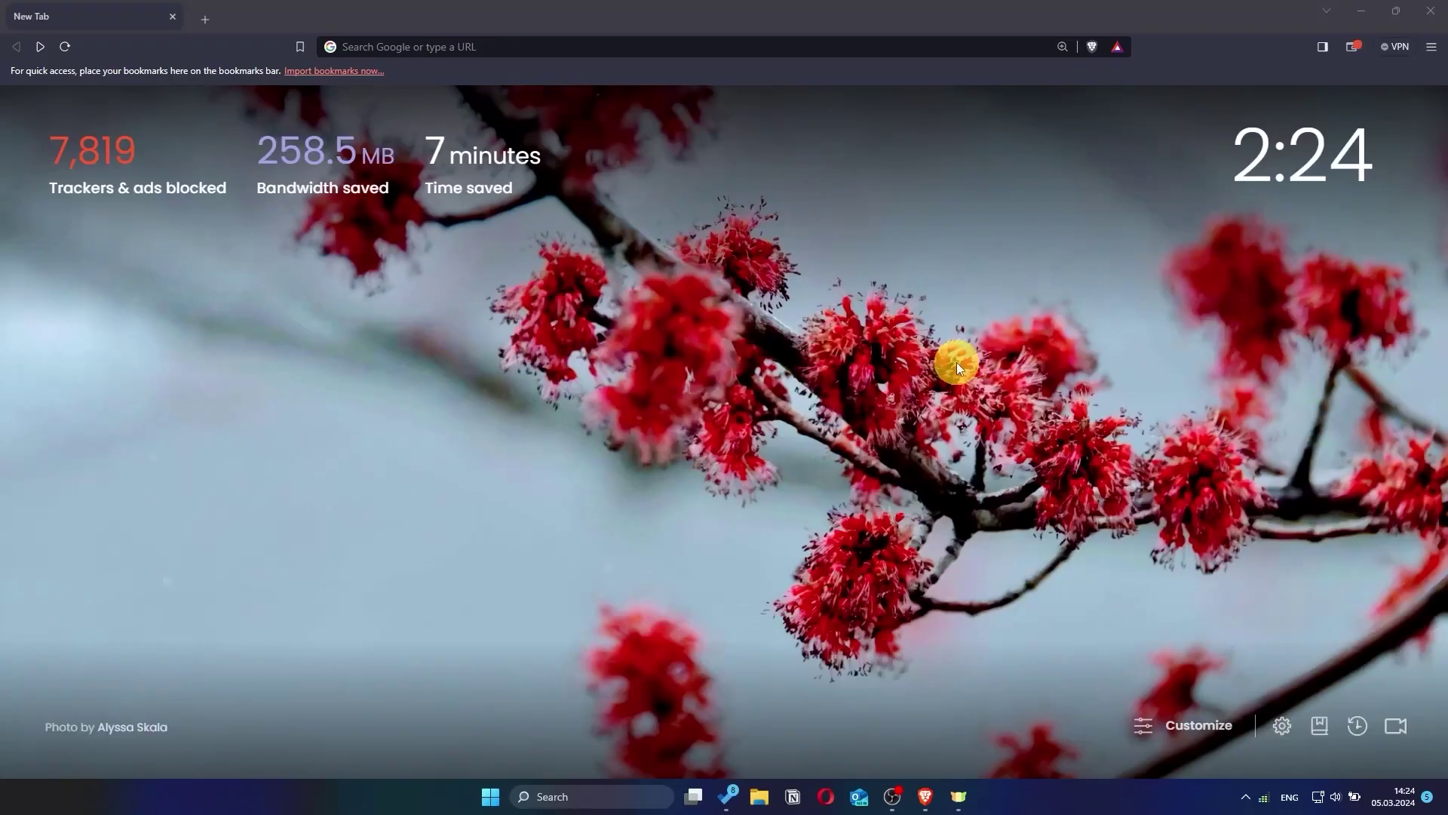
Load 192.168.8.1 in Brave and enter the admin password on the login page
{"action": "left_click", "coordinate": [646, 49]}
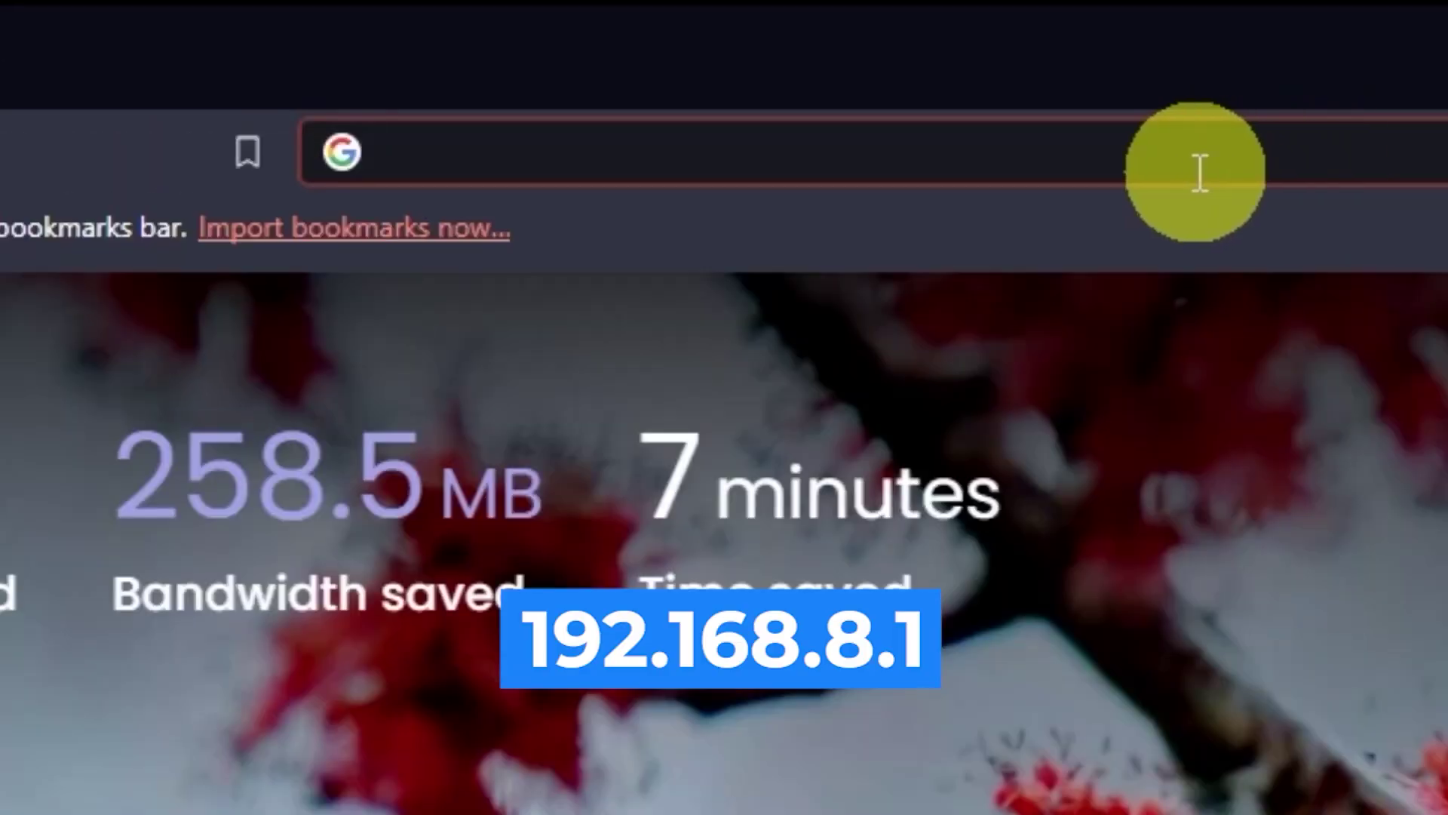
{"action": "type", "text": "192.1"}
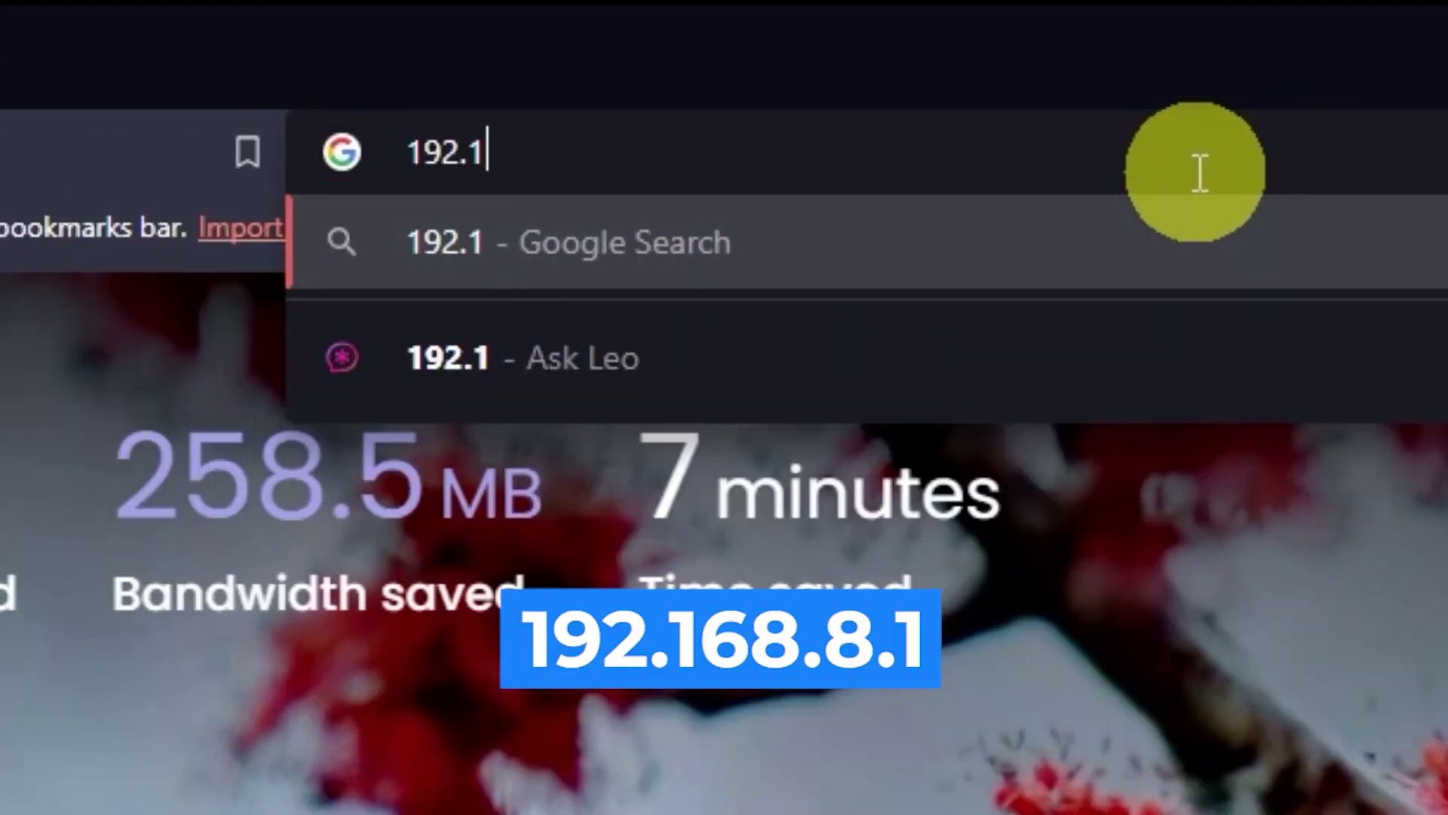
{"action": "type", "text": "68.8"}
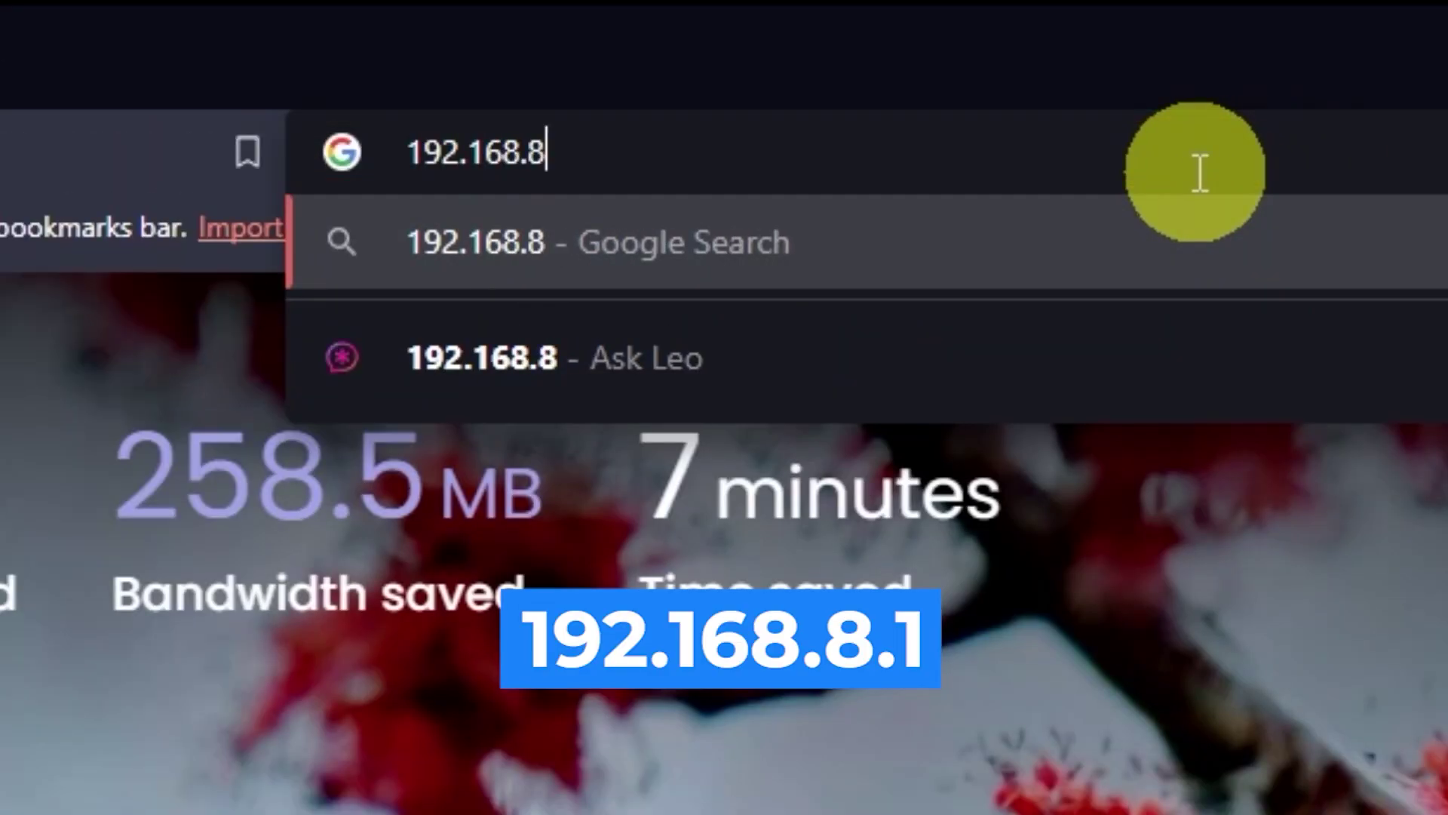
{"action": "type", "text": ".1"}
{"action": "key", "text": "Return"}
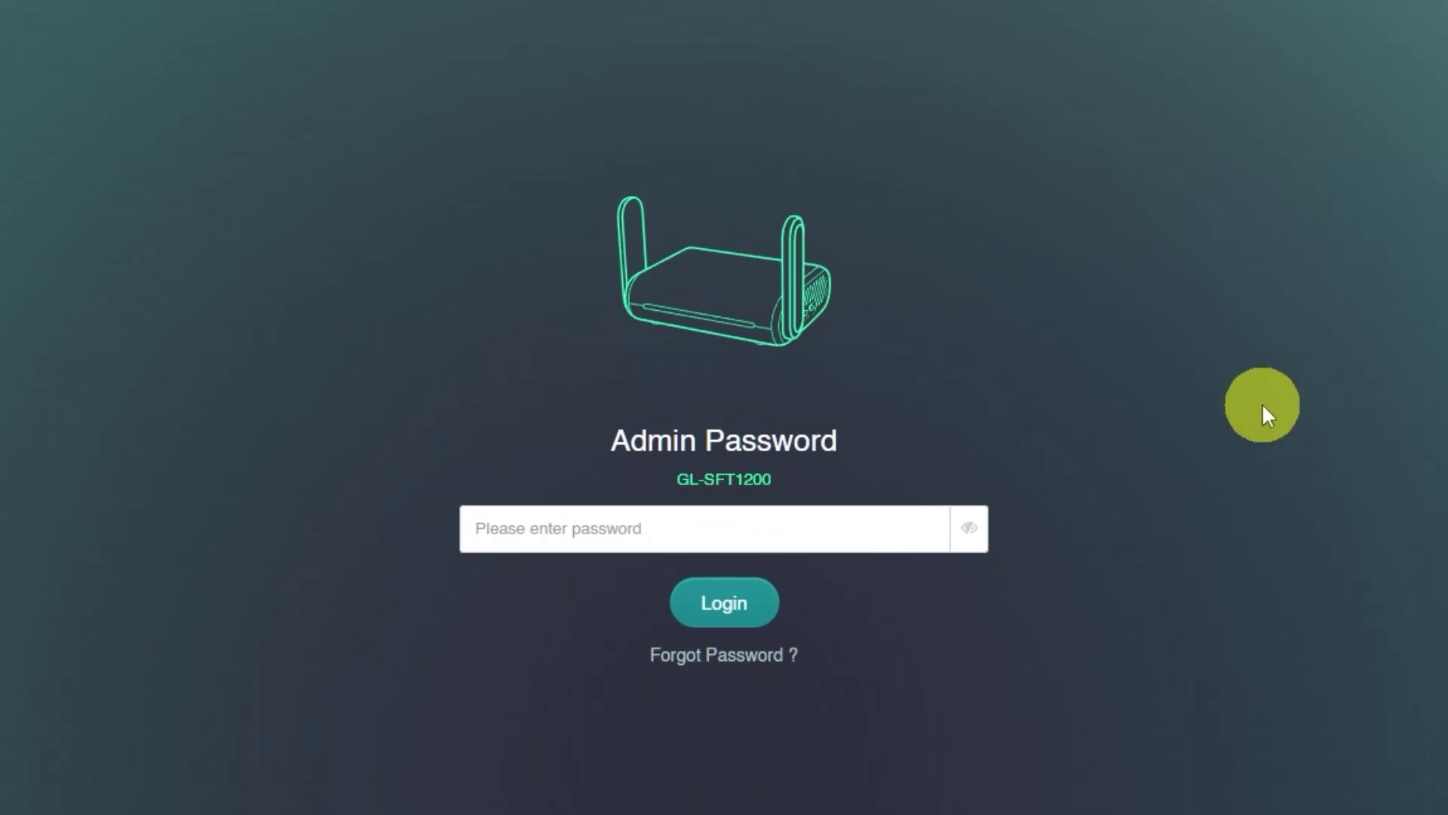
{"action": "type", "text": "•••••••••"}
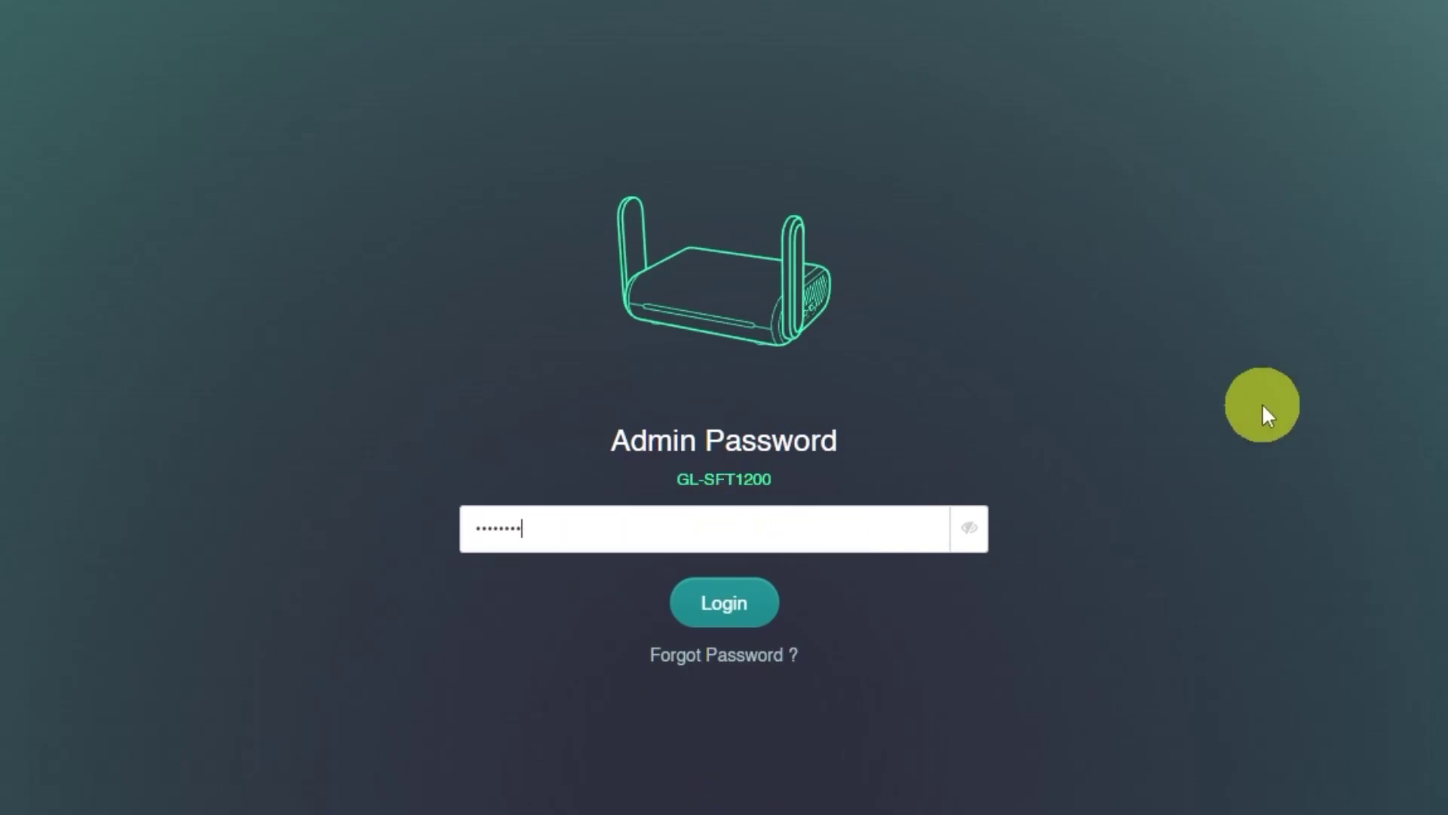
{"action": "type", "text": "•••••"}
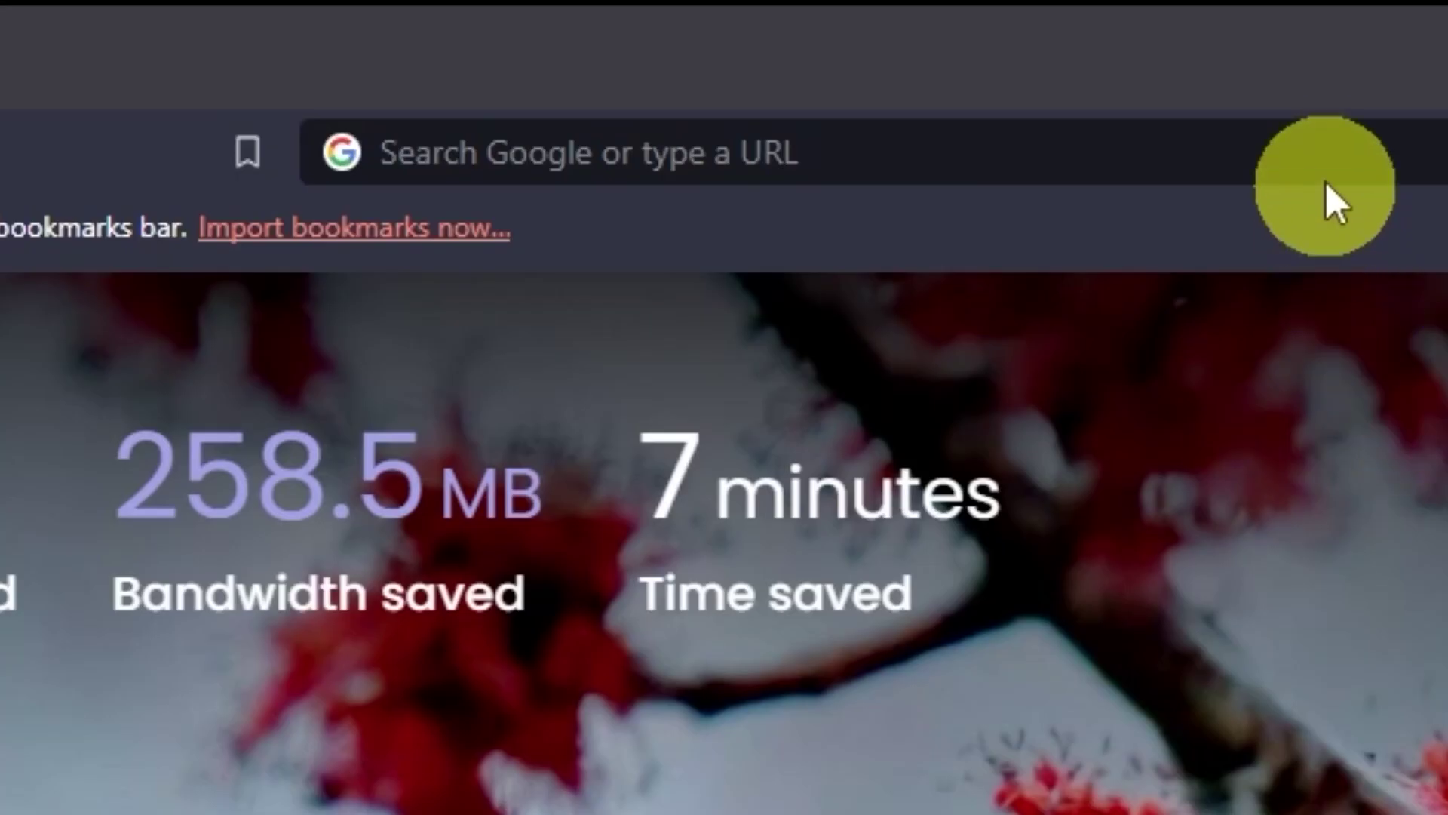
{"action": "left_click", "coordinate": [1327, 181]}
Load 192.168.8.1 to reach the router's Choose Your Language setup page
{"action": "type", "text": "192"}
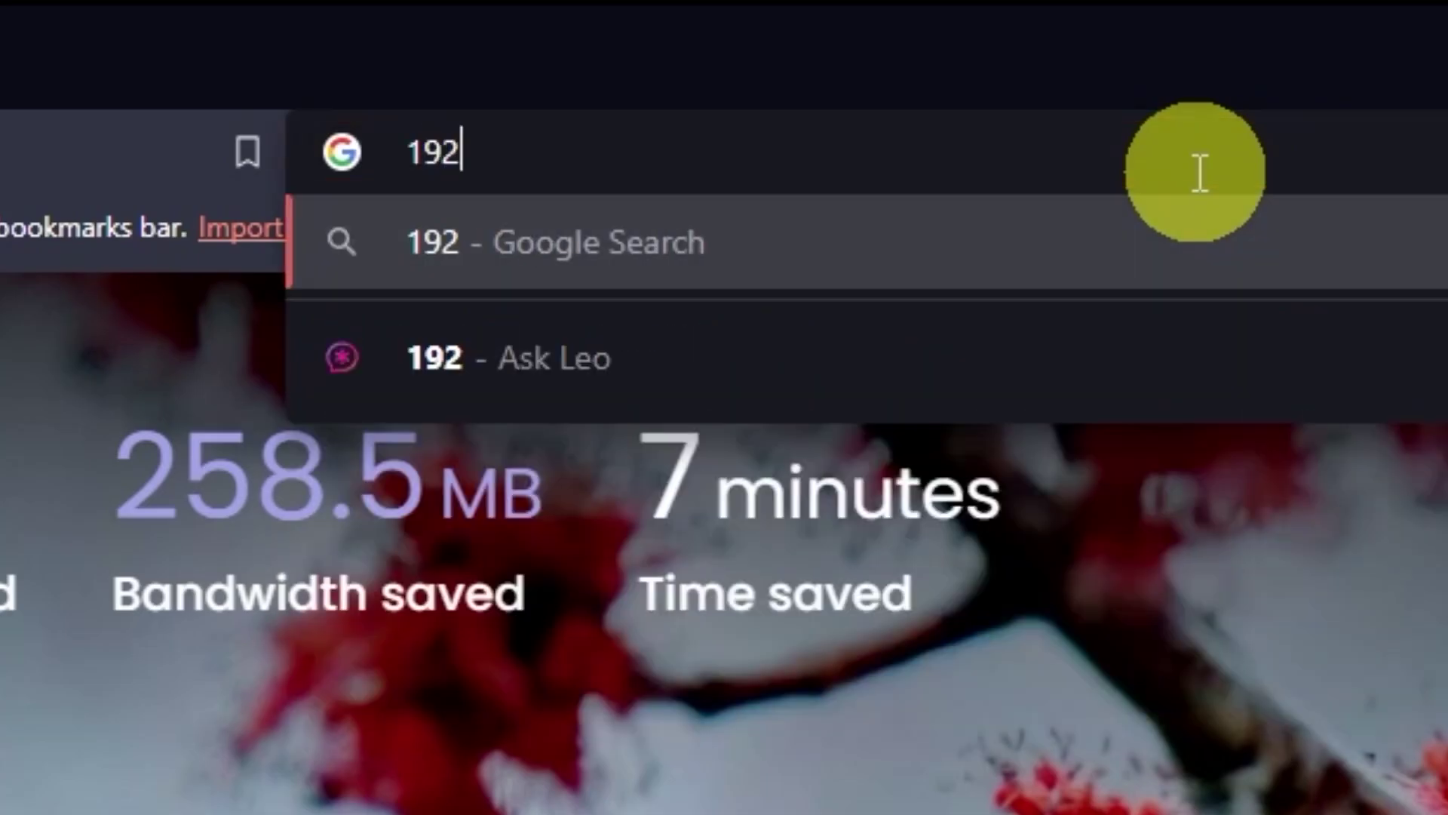
{"action": "type", "text": ".168."}
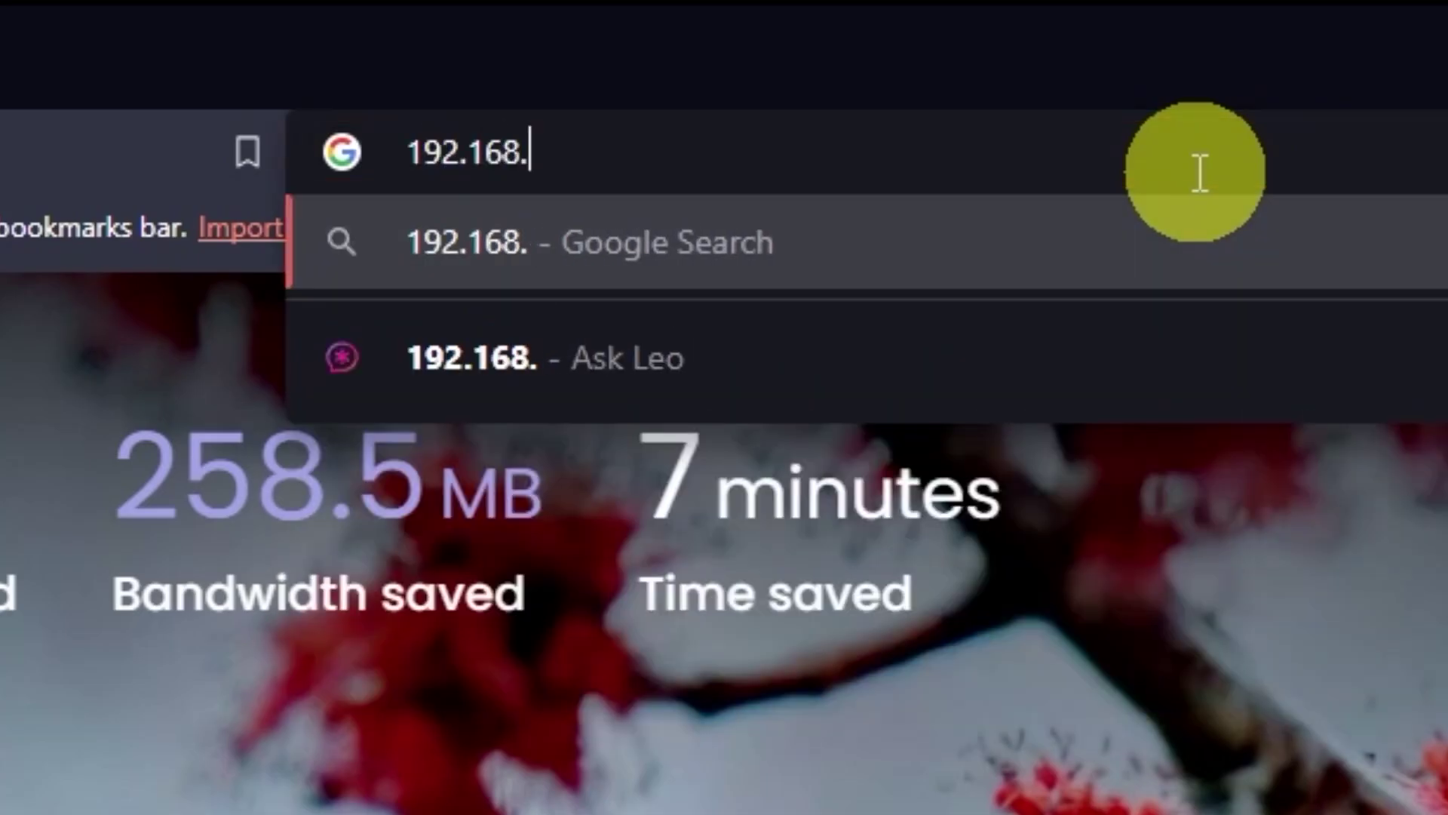
{"action": "type", "text": "8.1"}
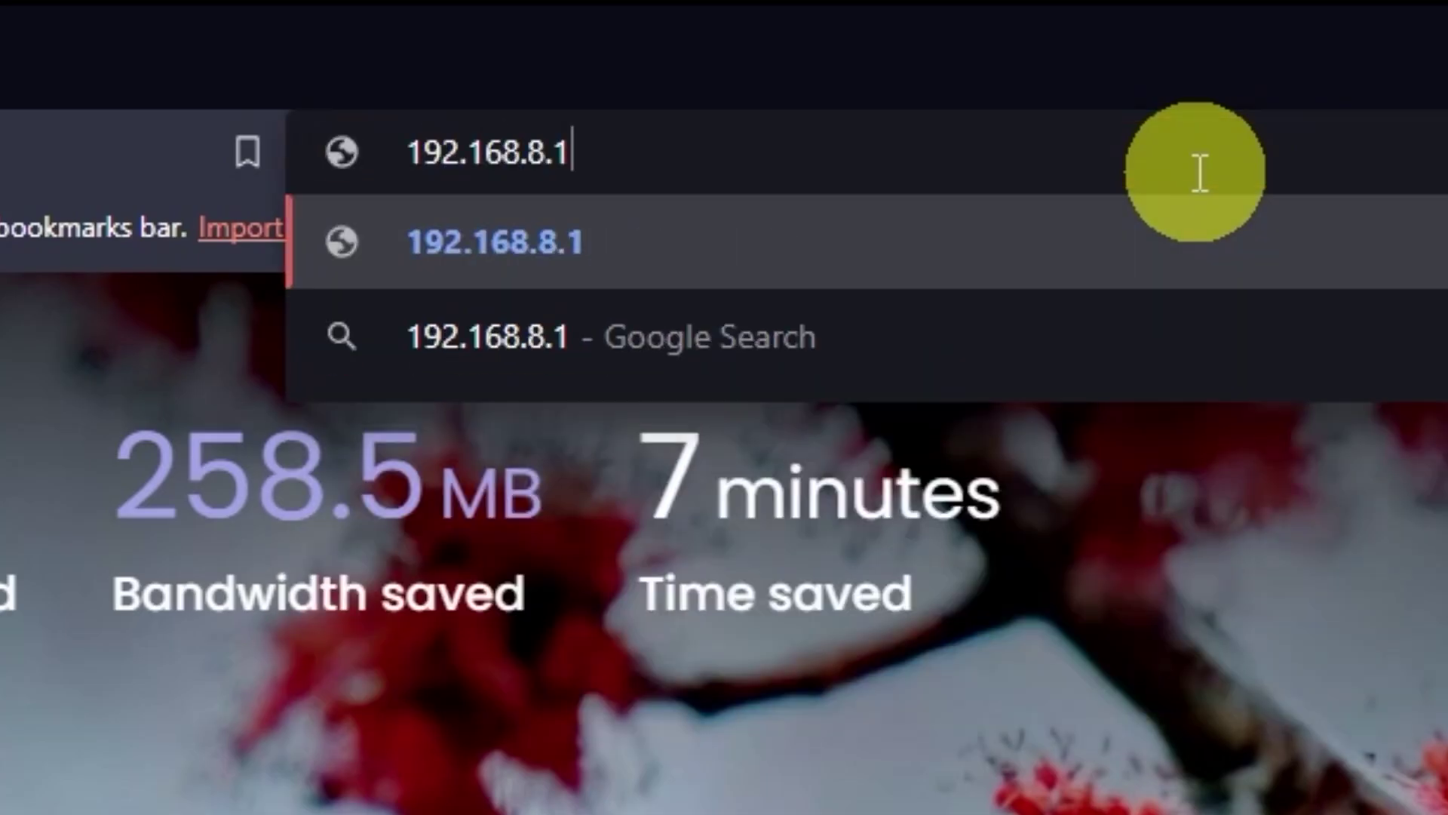
{"action": "key", "text": "Return"}
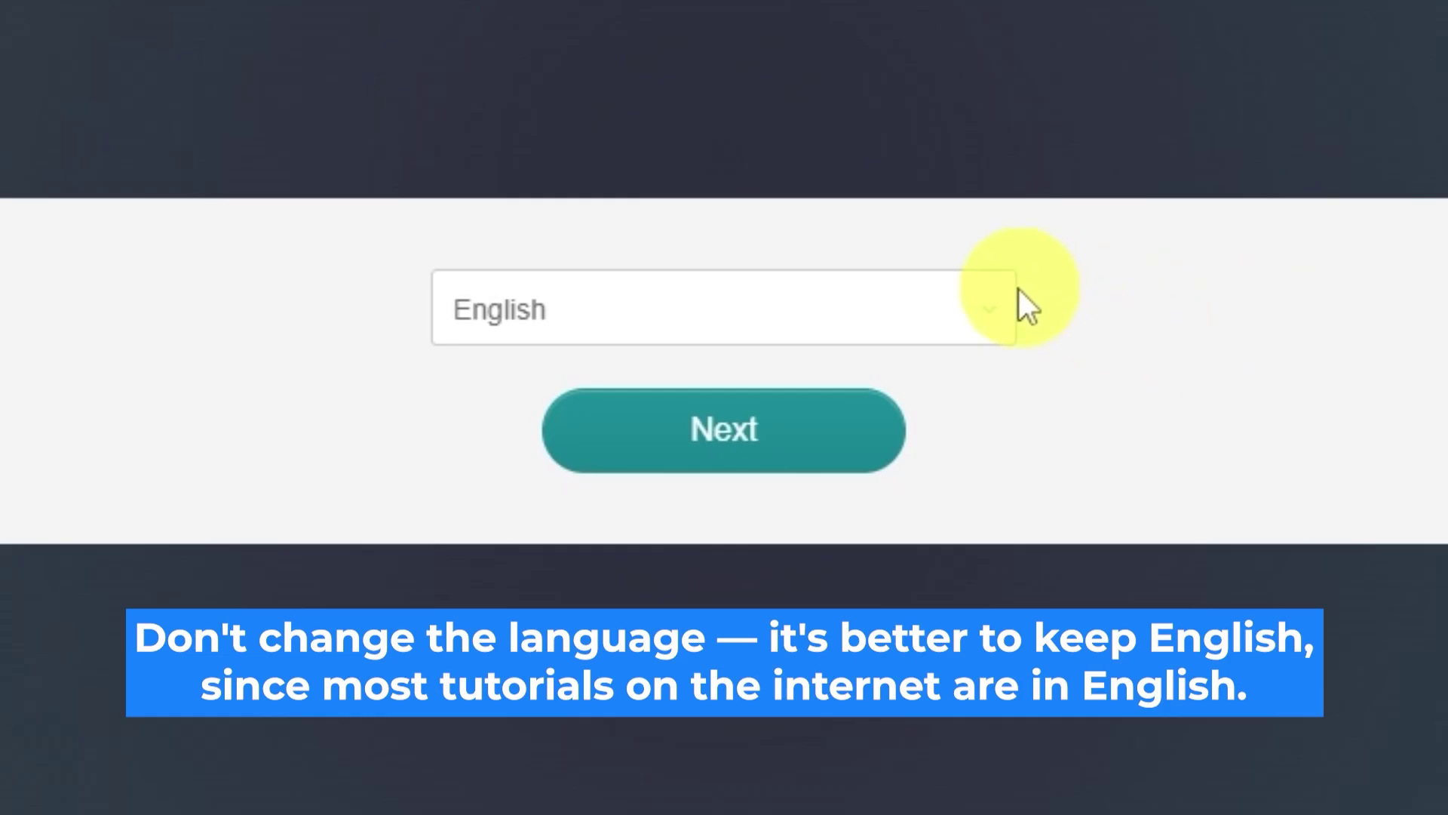
Keep English as the admin panel's interface language
{"action": "left_click", "coordinate": [1008, 324]}
{"action": "scroll", "coordinate": [890, 501], "scroll_direction": "down", "scroll_amount": 3}
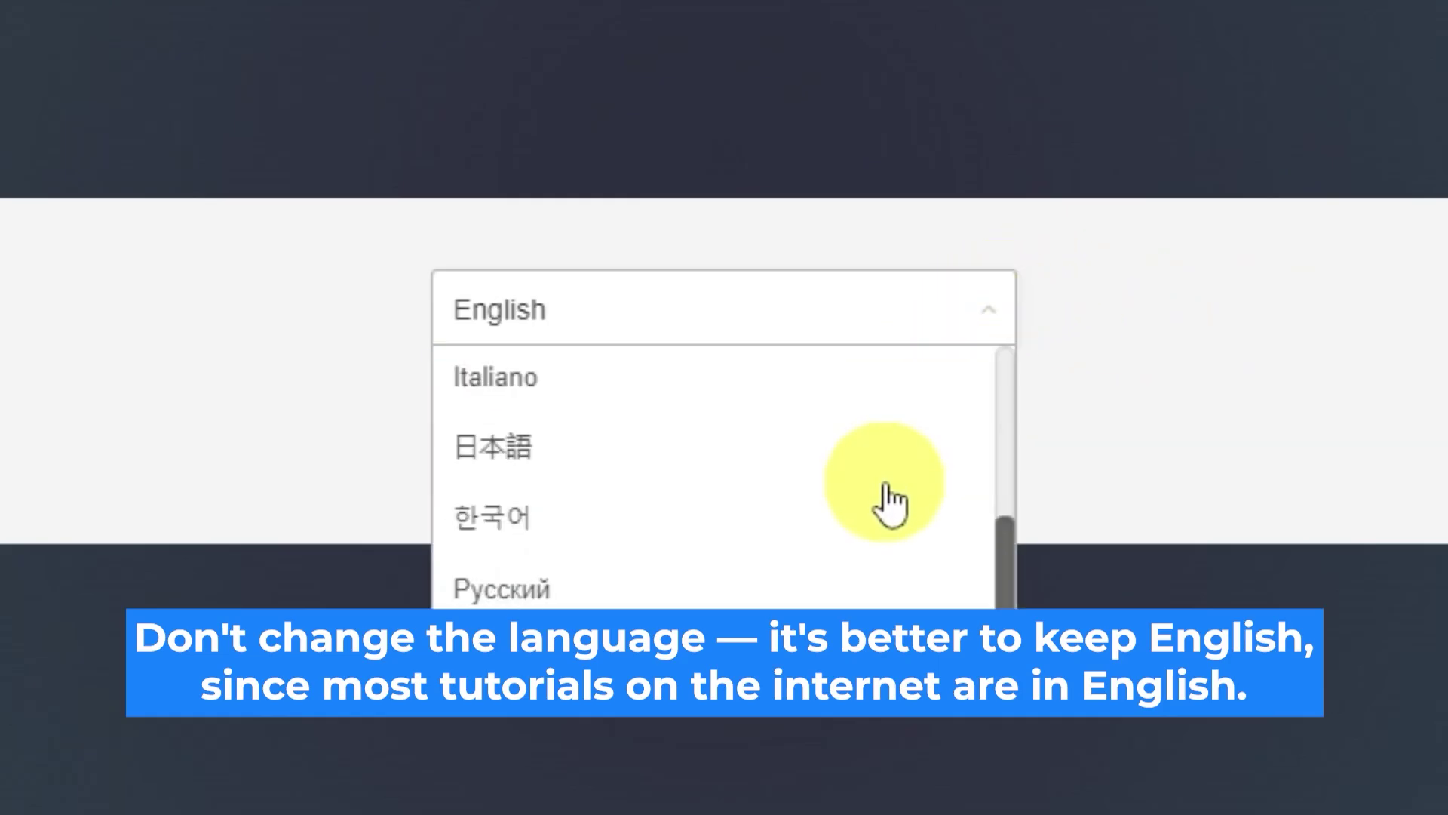
{"action": "scroll", "coordinate": [1007, 381], "scroll_direction": "up", "scroll_amount": 3}
{"action": "left_click", "coordinate": [1003, 324]}
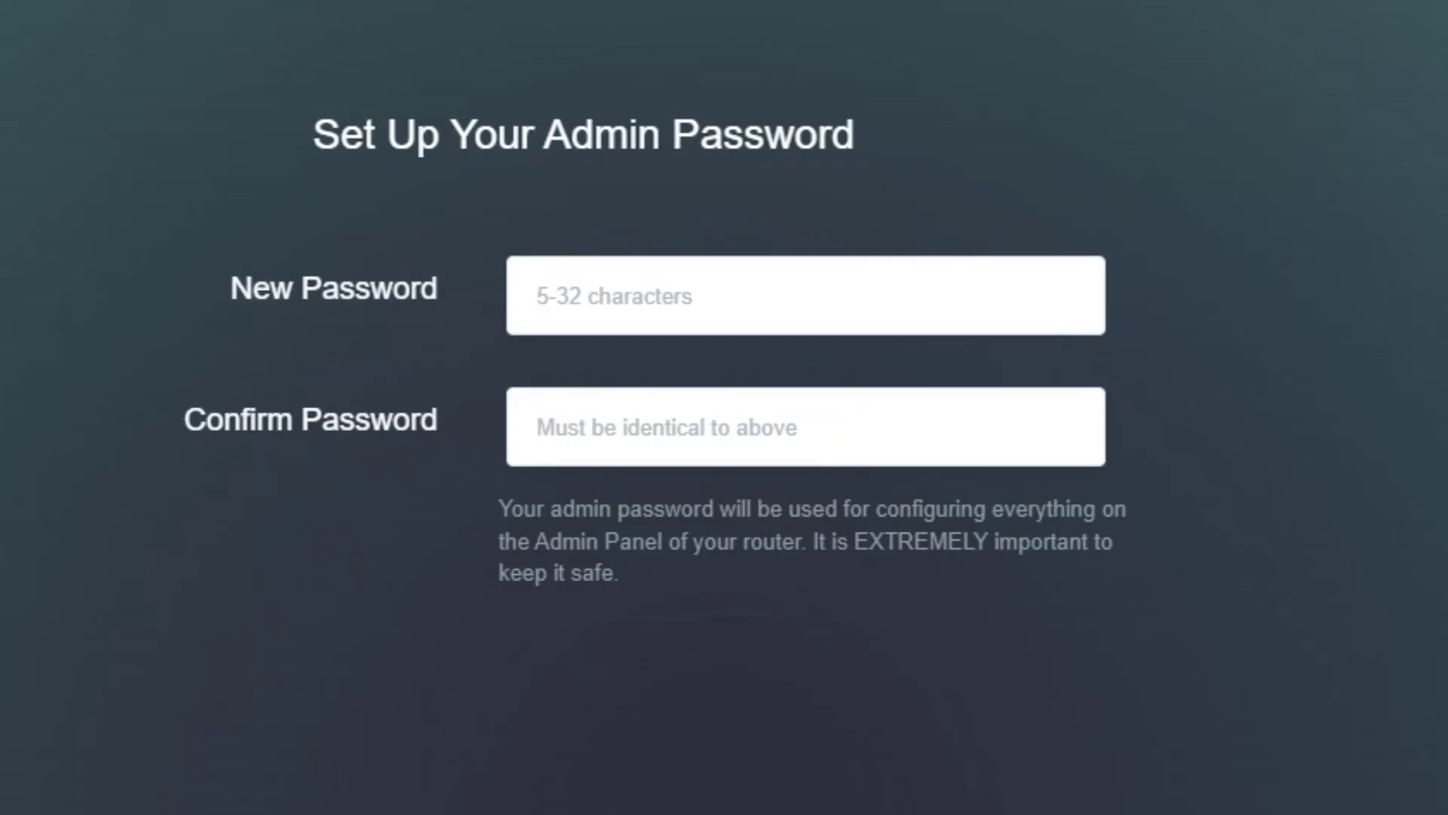
Enter and confirm a new admin password, then submit it
{"action": "left_click", "coordinate": [916, 303]}
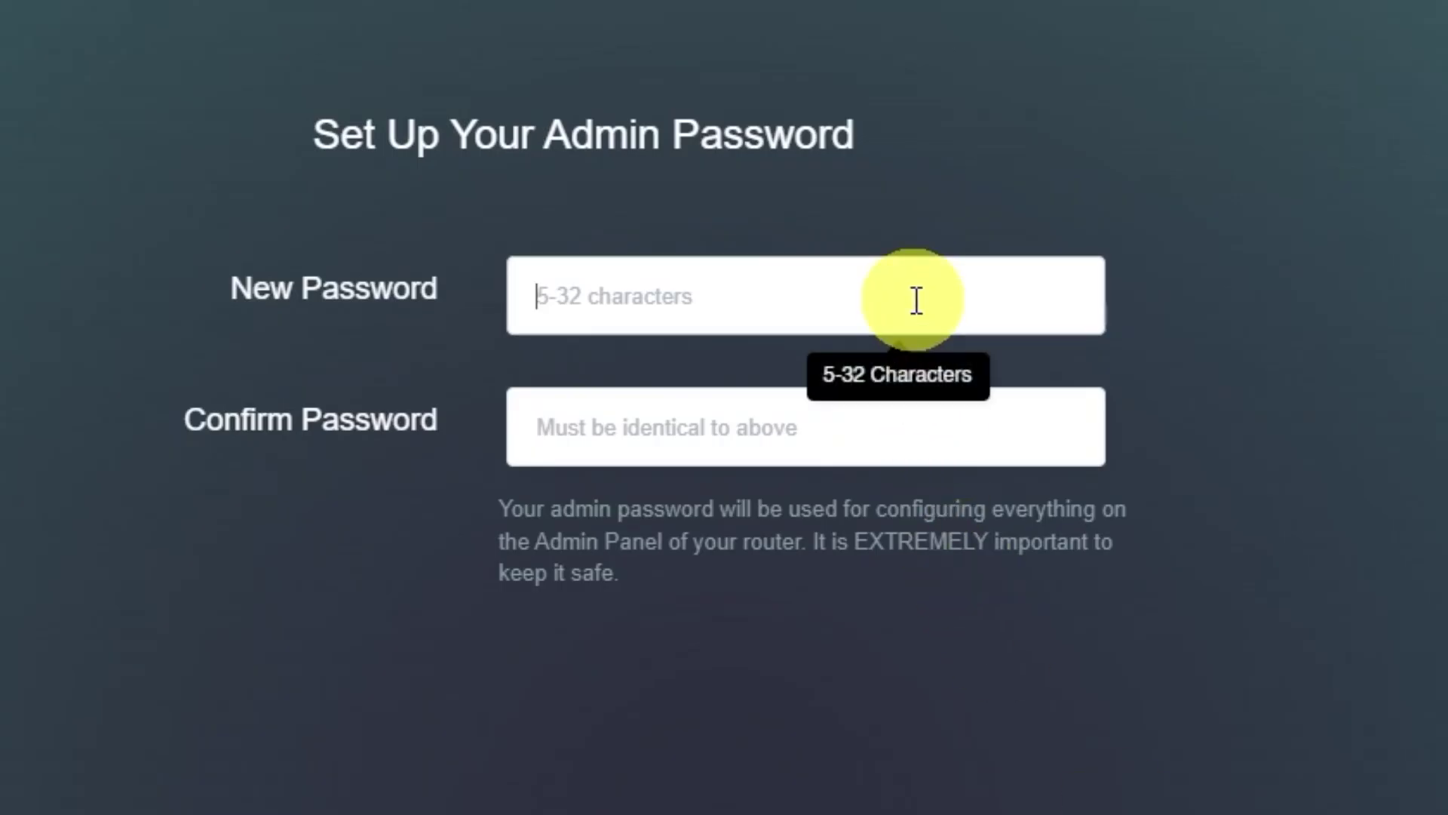
{"action": "type", "text": "•••"}
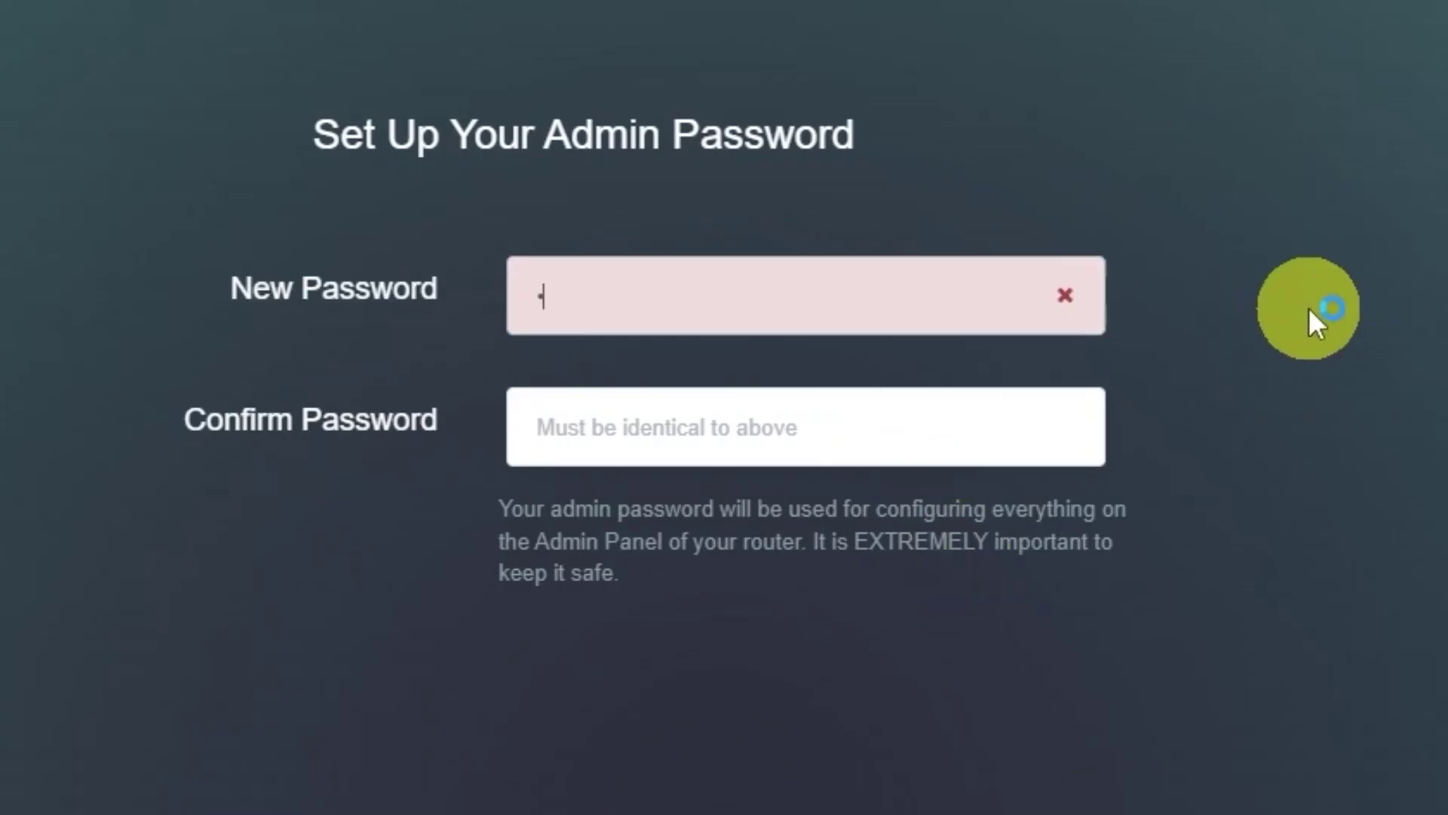
{"action": "type", "text": "•••"}
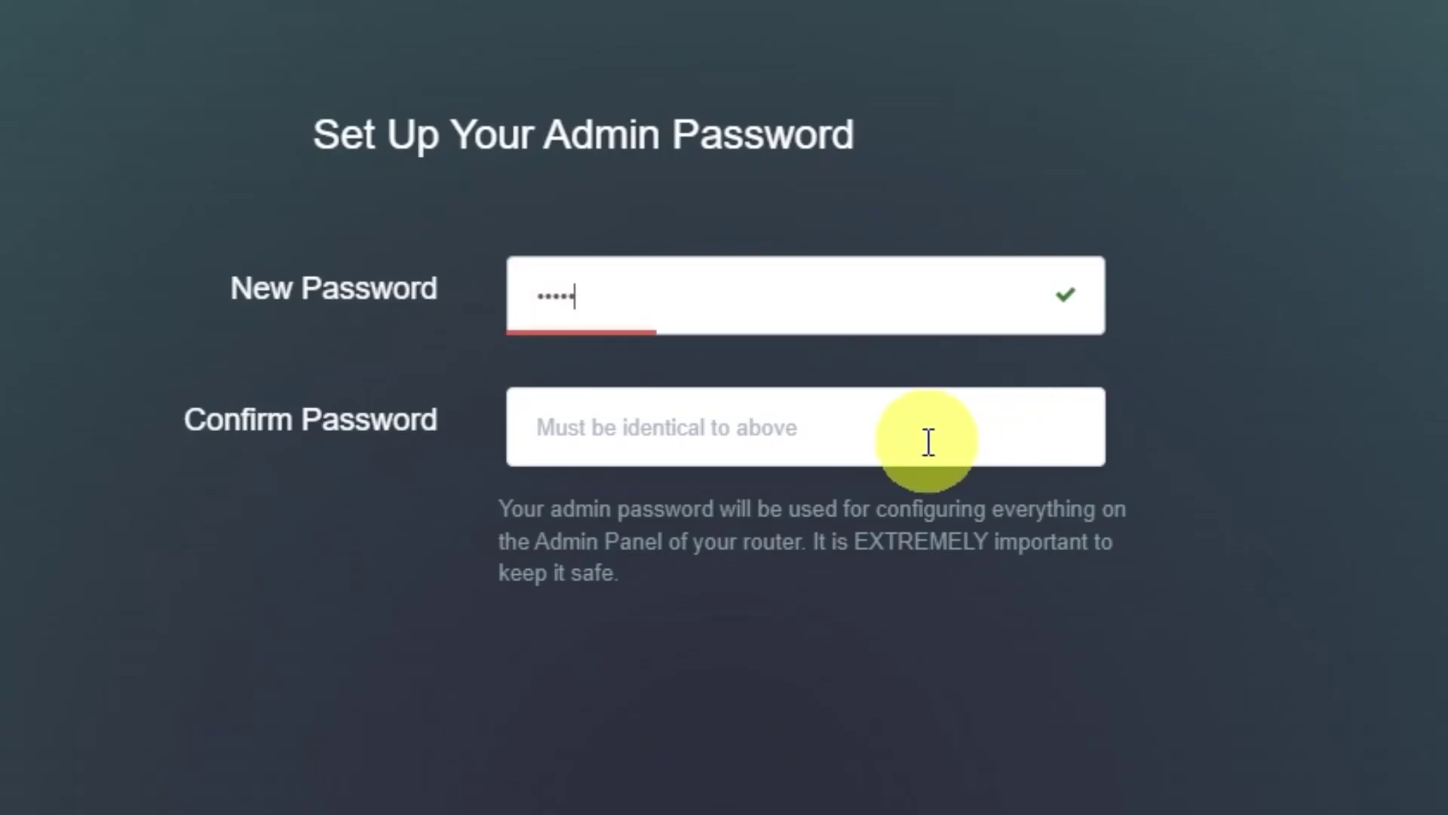
{"action": "left_click", "coordinate": [929, 442]}
{"action": "type", "text": "••••••"}
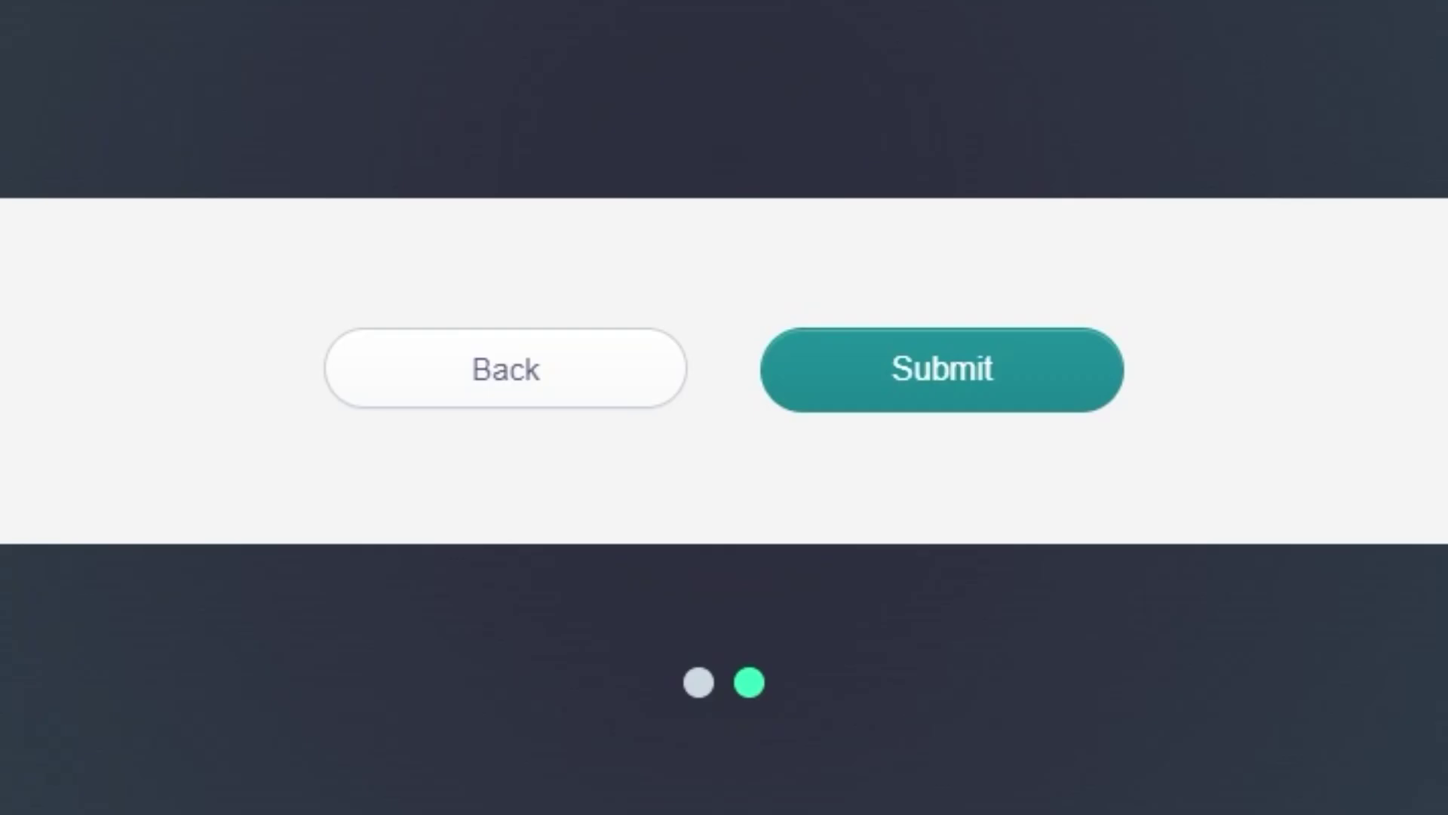
{"action": "left_click", "coordinate": [927, 370]}
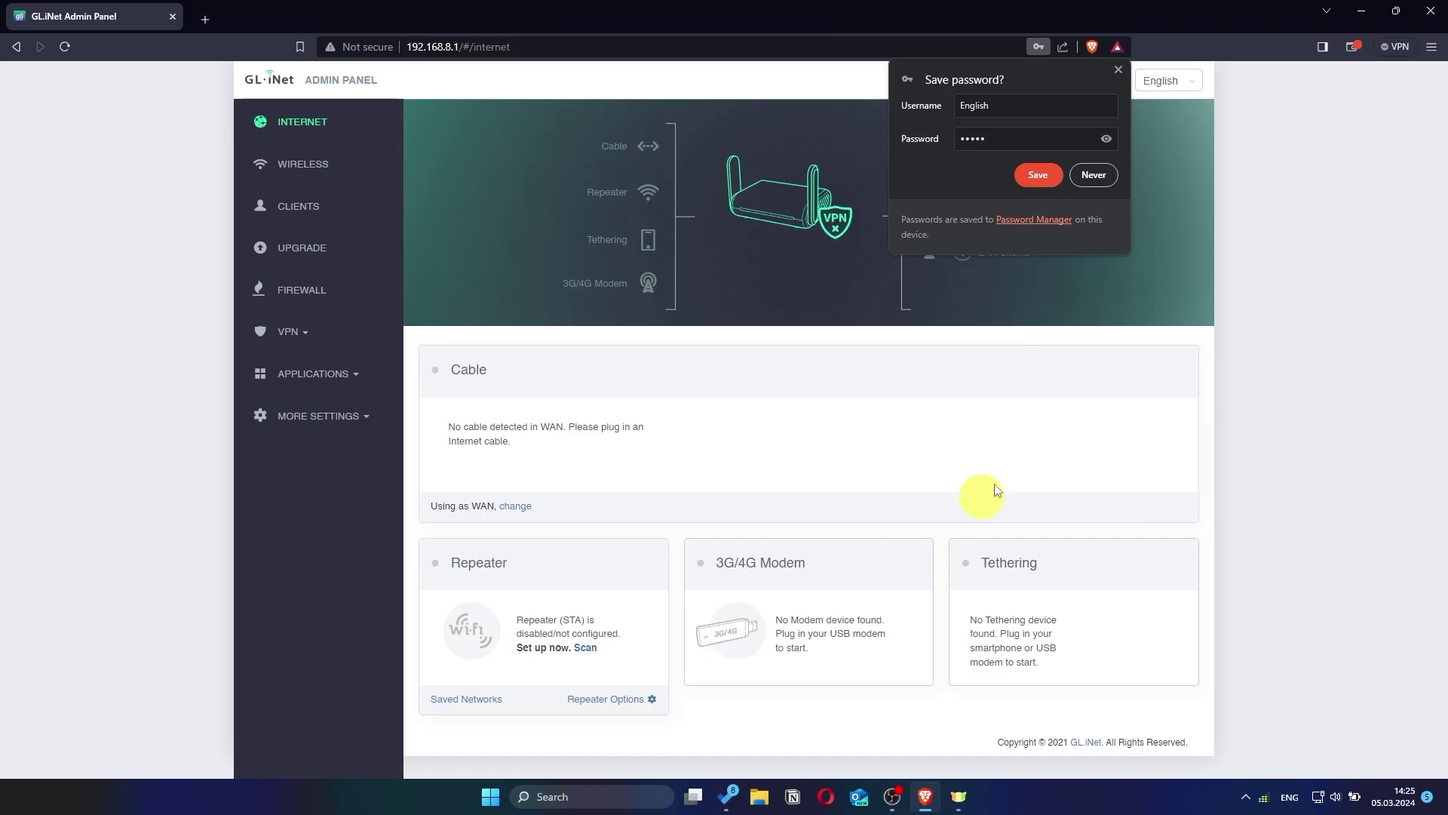
Decline saving the browser password and set the Cable protocol to DHCP after previewing Static and PPPoE
{"action": "left_click", "coordinate": [1112, 181]}
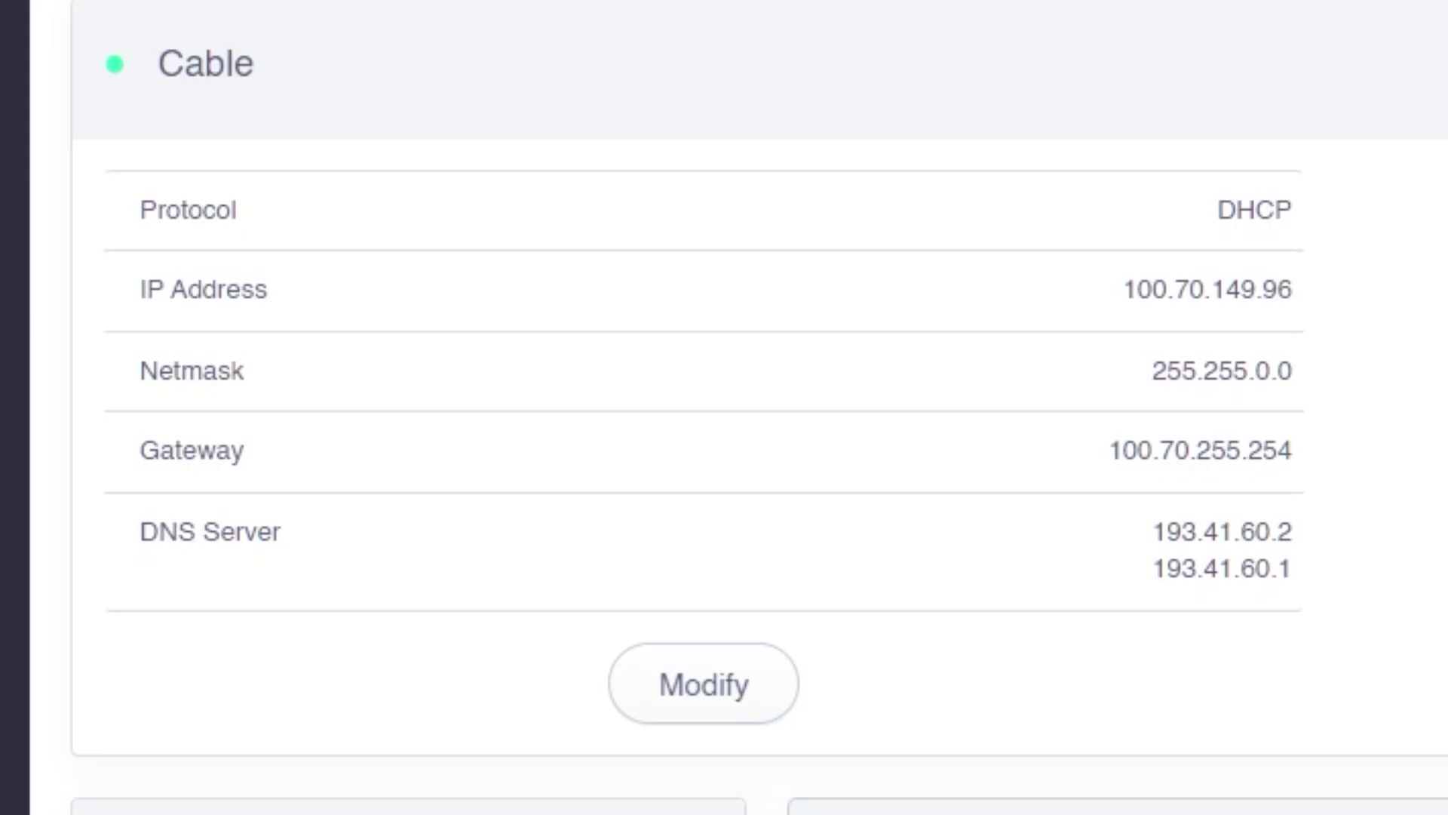
{"action": "left_click", "coordinate": [750, 701]}
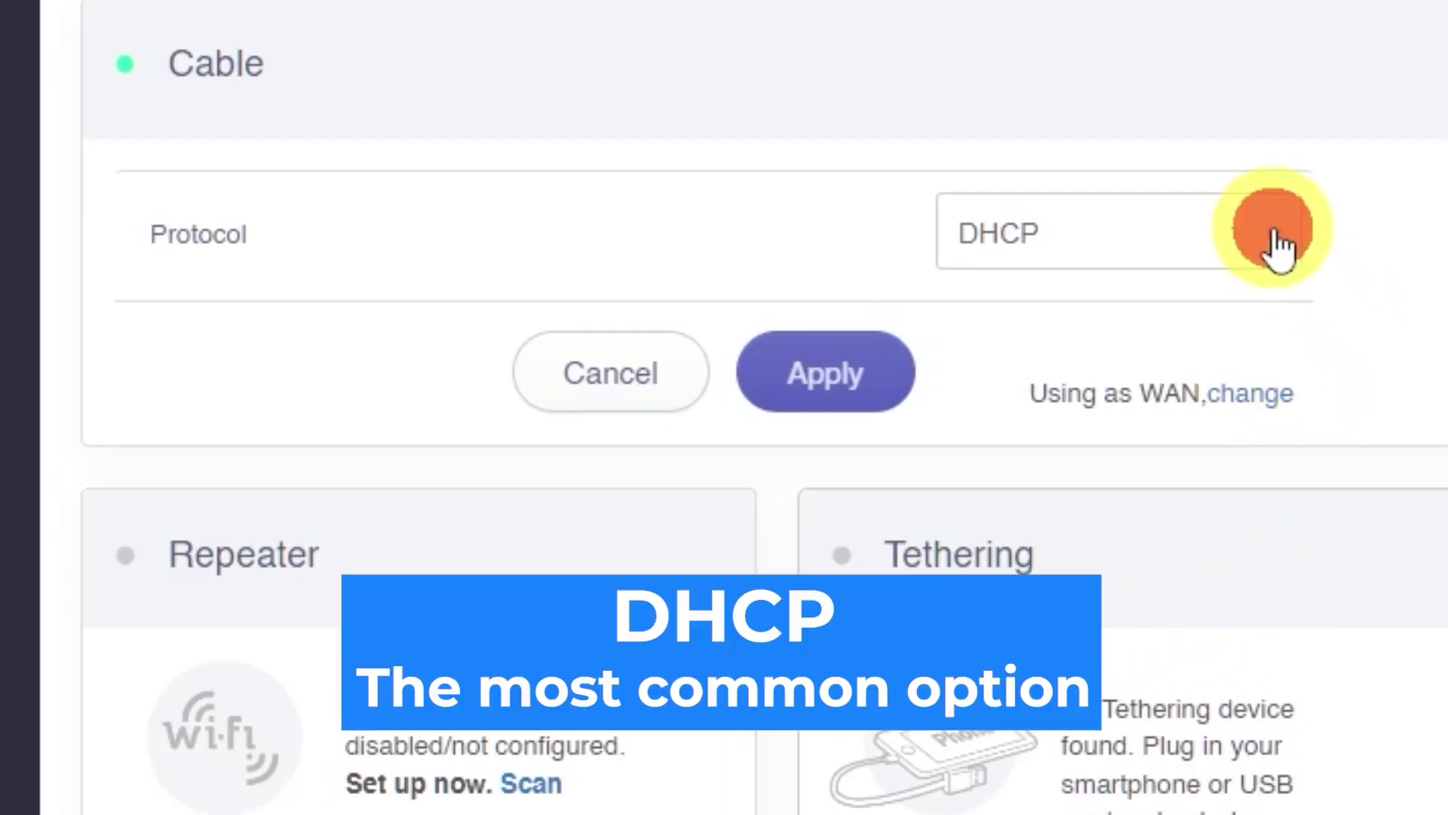
{"action": "left_click", "coordinate": [1277, 249]}
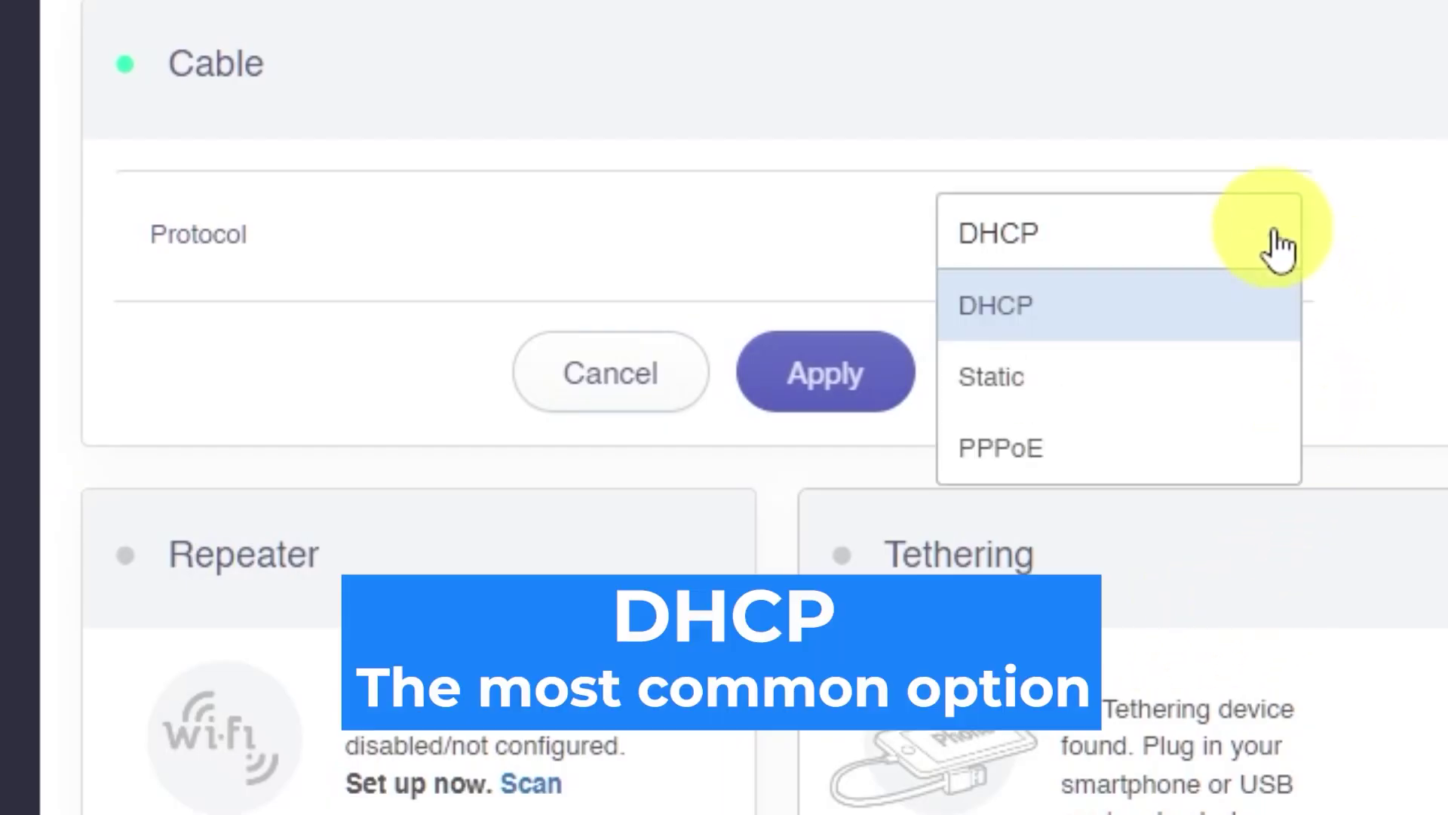
{"action": "left_click", "coordinate": [1086, 381]}
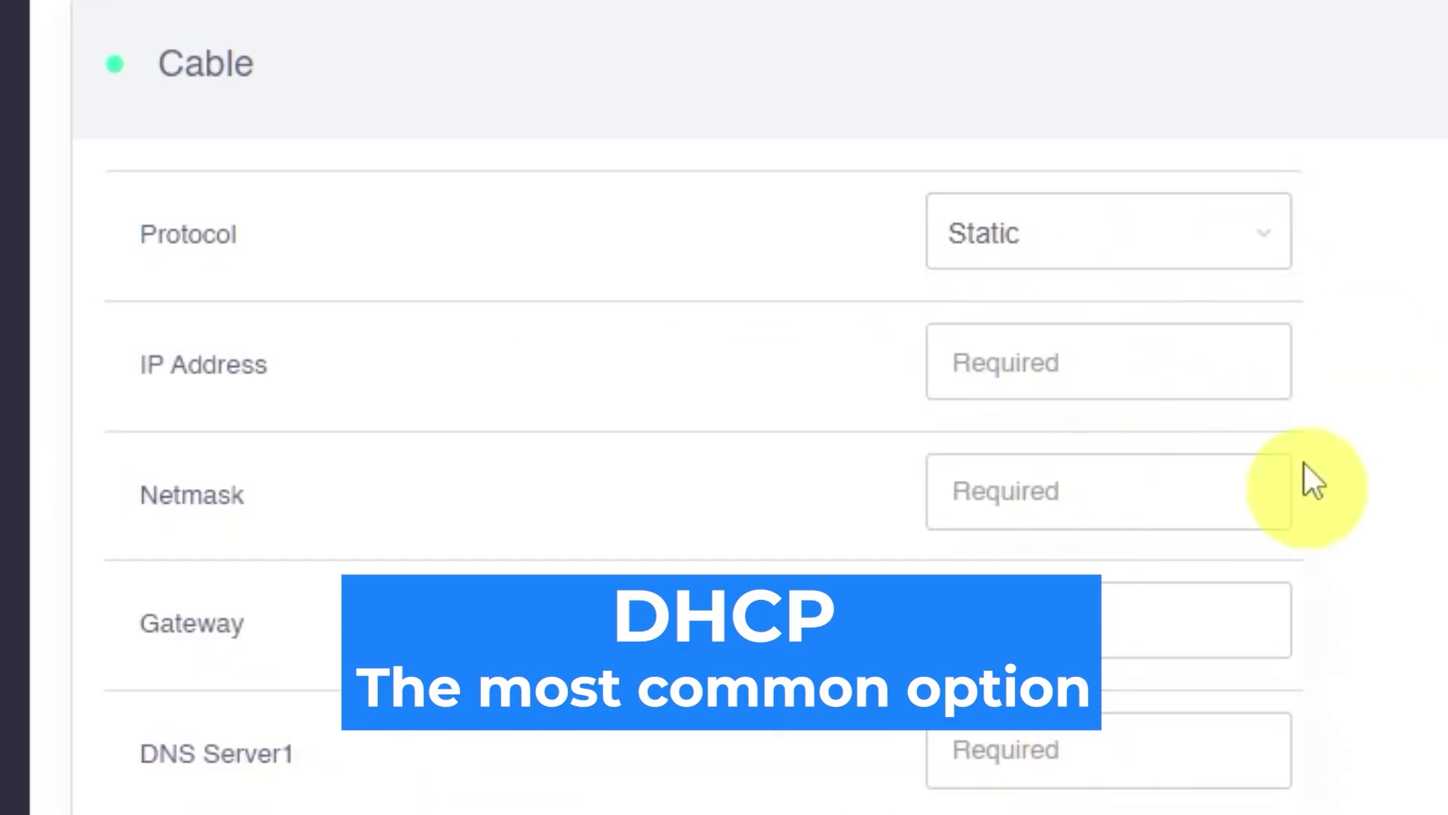
{"action": "left_click", "coordinate": [1268, 240]}
{"action": "left_click", "coordinate": [1091, 468]}
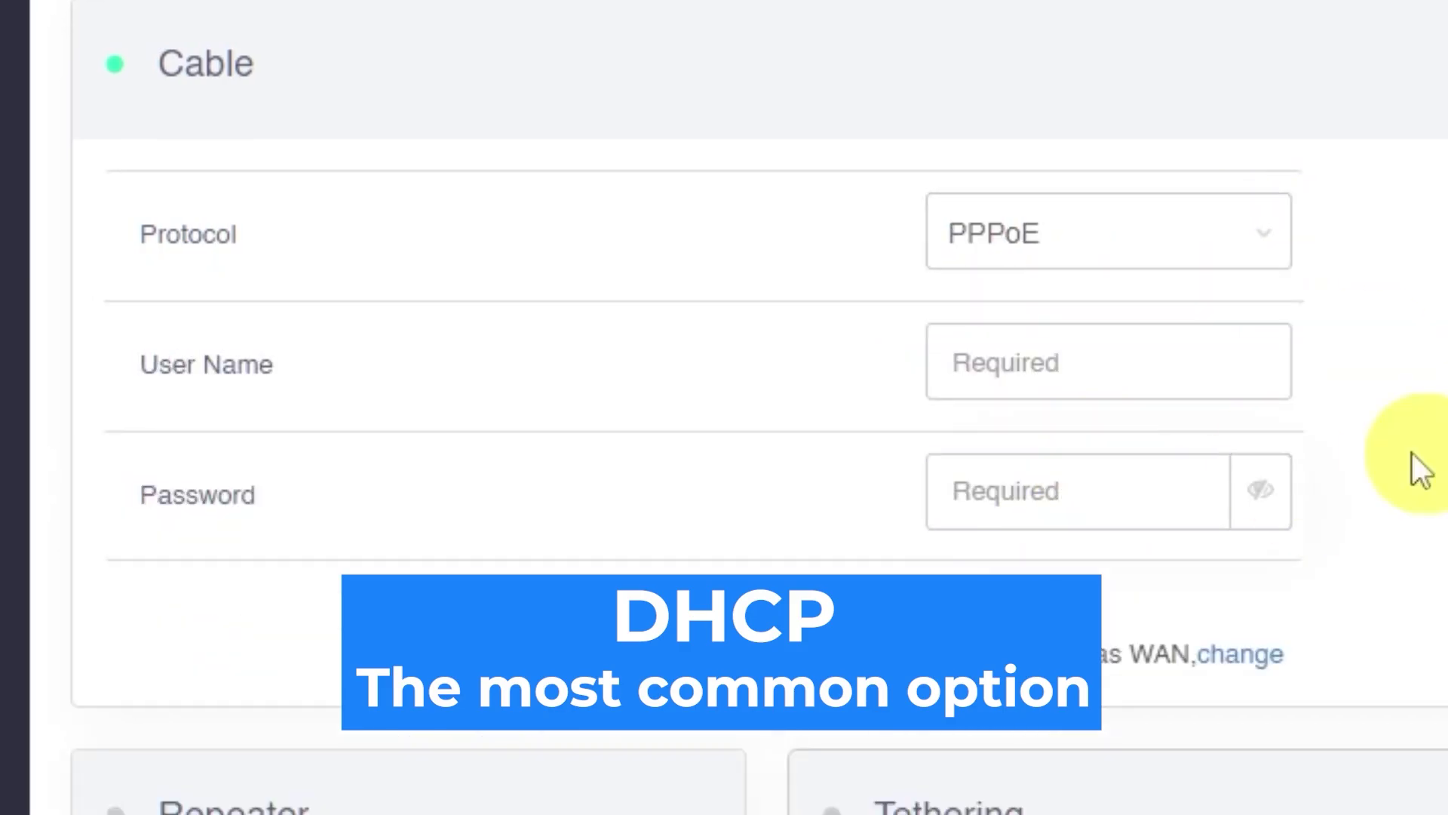
{"action": "left_click", "coordinate": [1230, 264]}
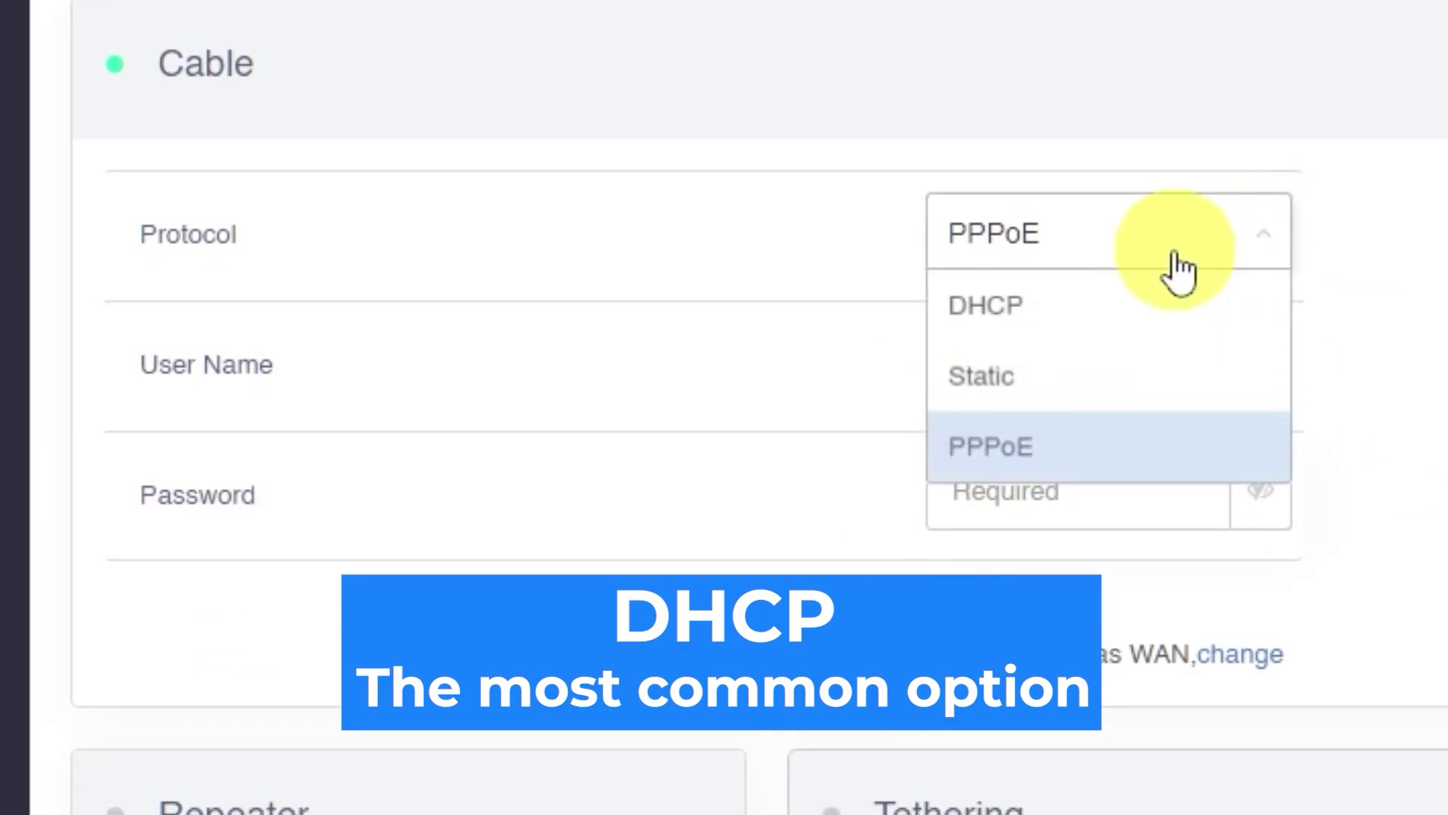
{"action": "left_click", "coordinate": [1087, 326]}
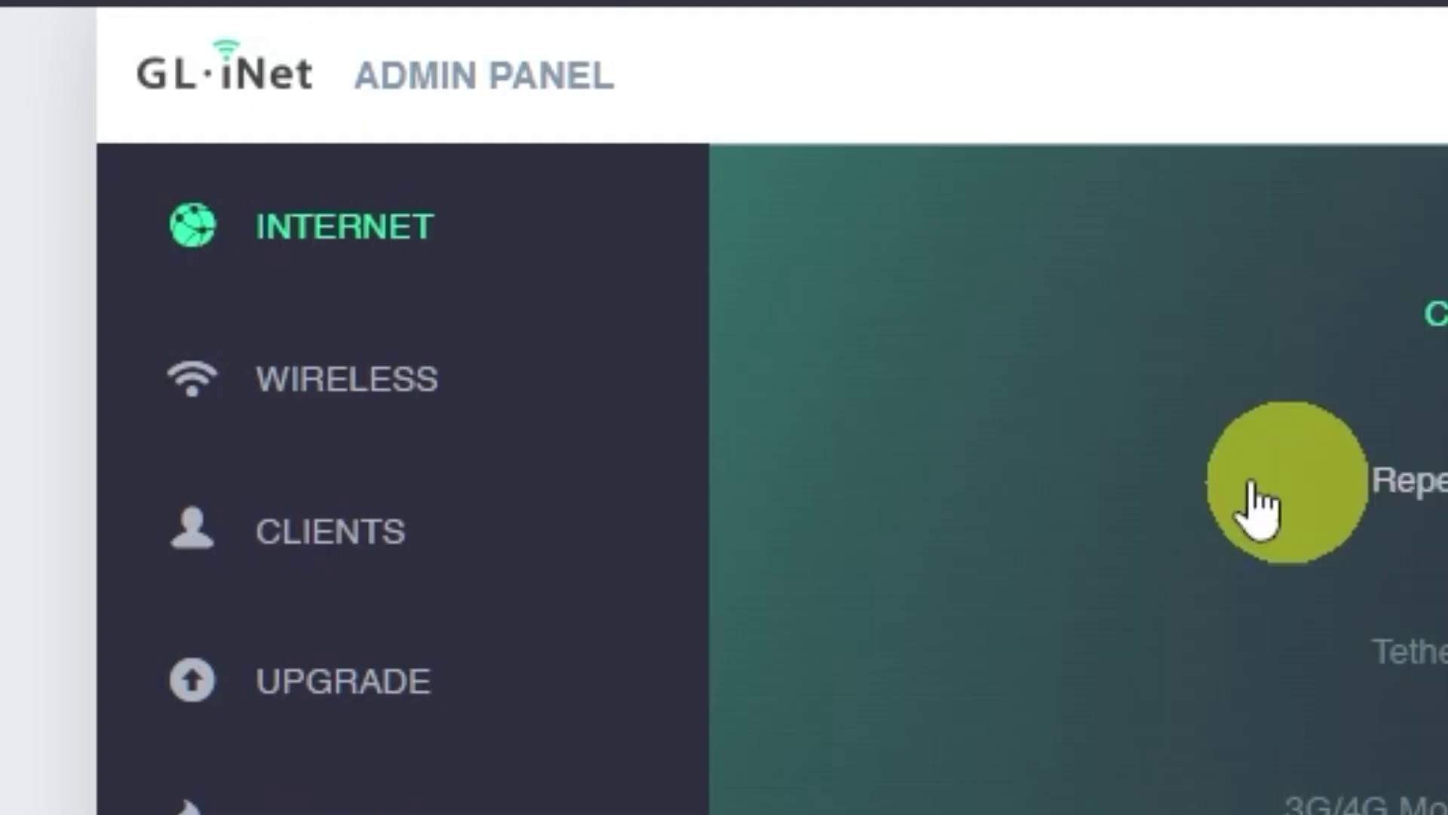
Rename the 2.4G Wi-Fi to glinet2G with a new key and apply it
{"action": "left_click", "coordinate": [369, 383]}
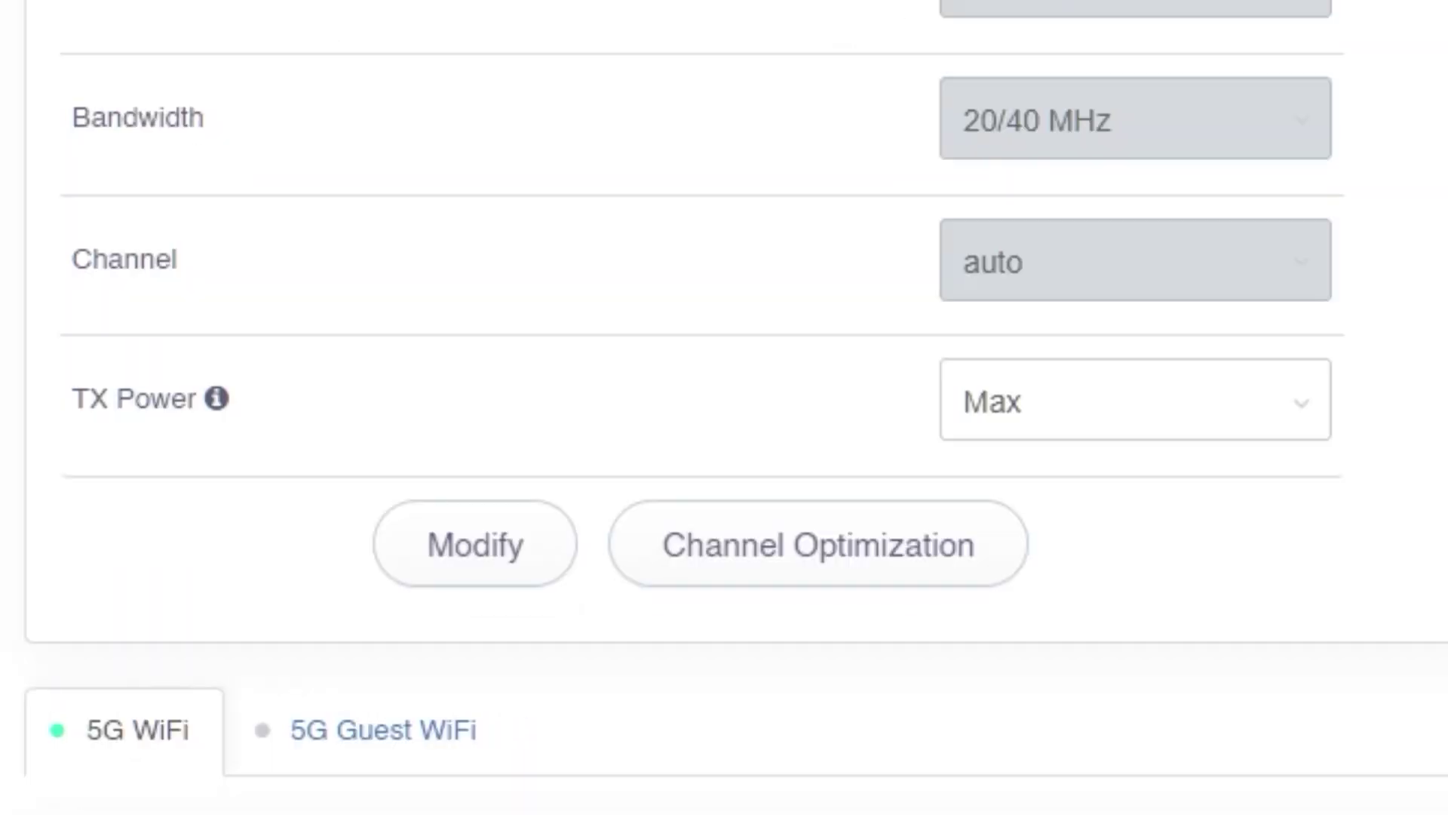
{"action": "left_click", "coordinate": [477, 559]}
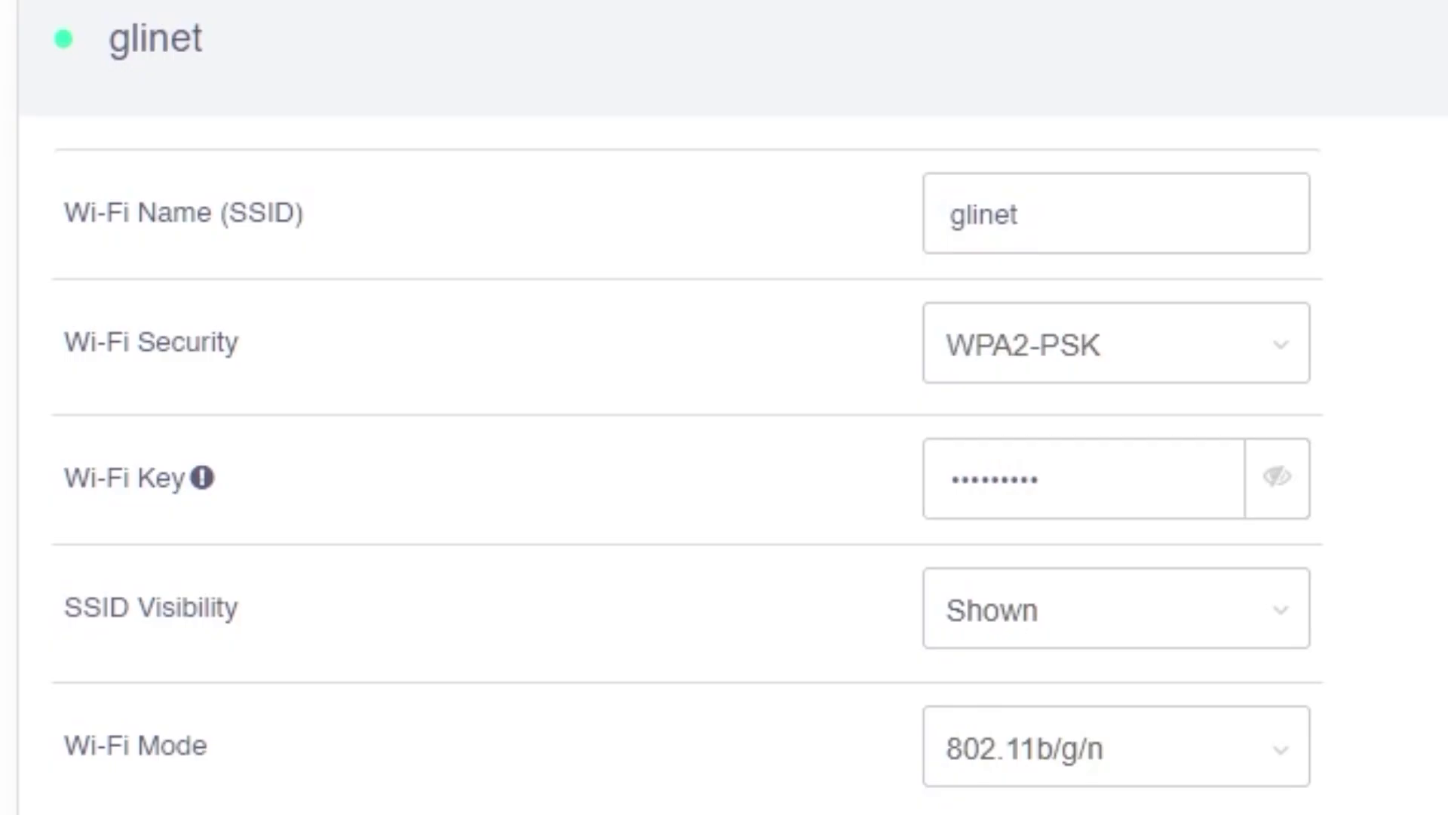
{"action": "left_click", "coordinate": [1212, 216]}
{"action": "type", "text": "2"}
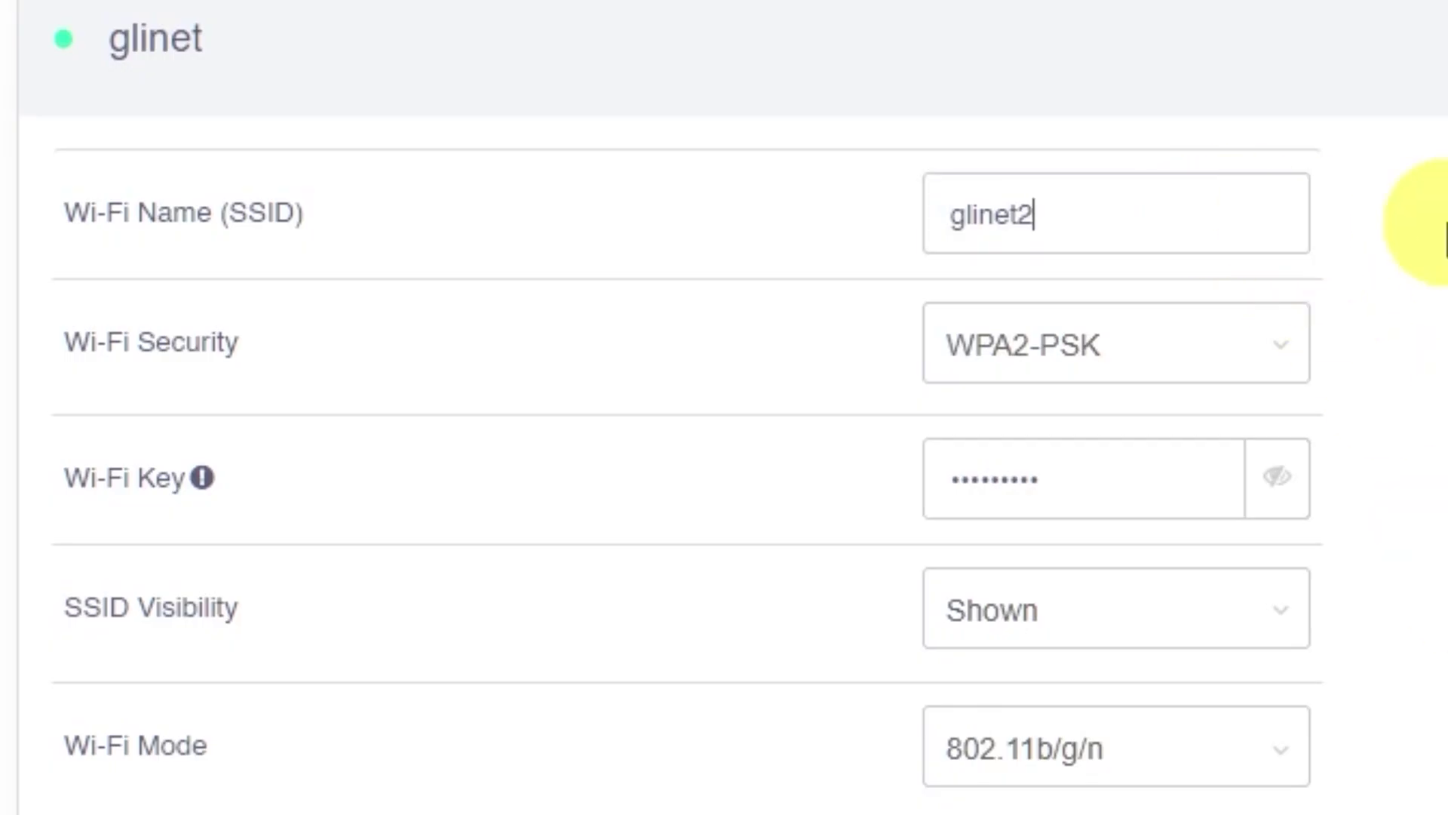
{"action": "type", "text": "G"}
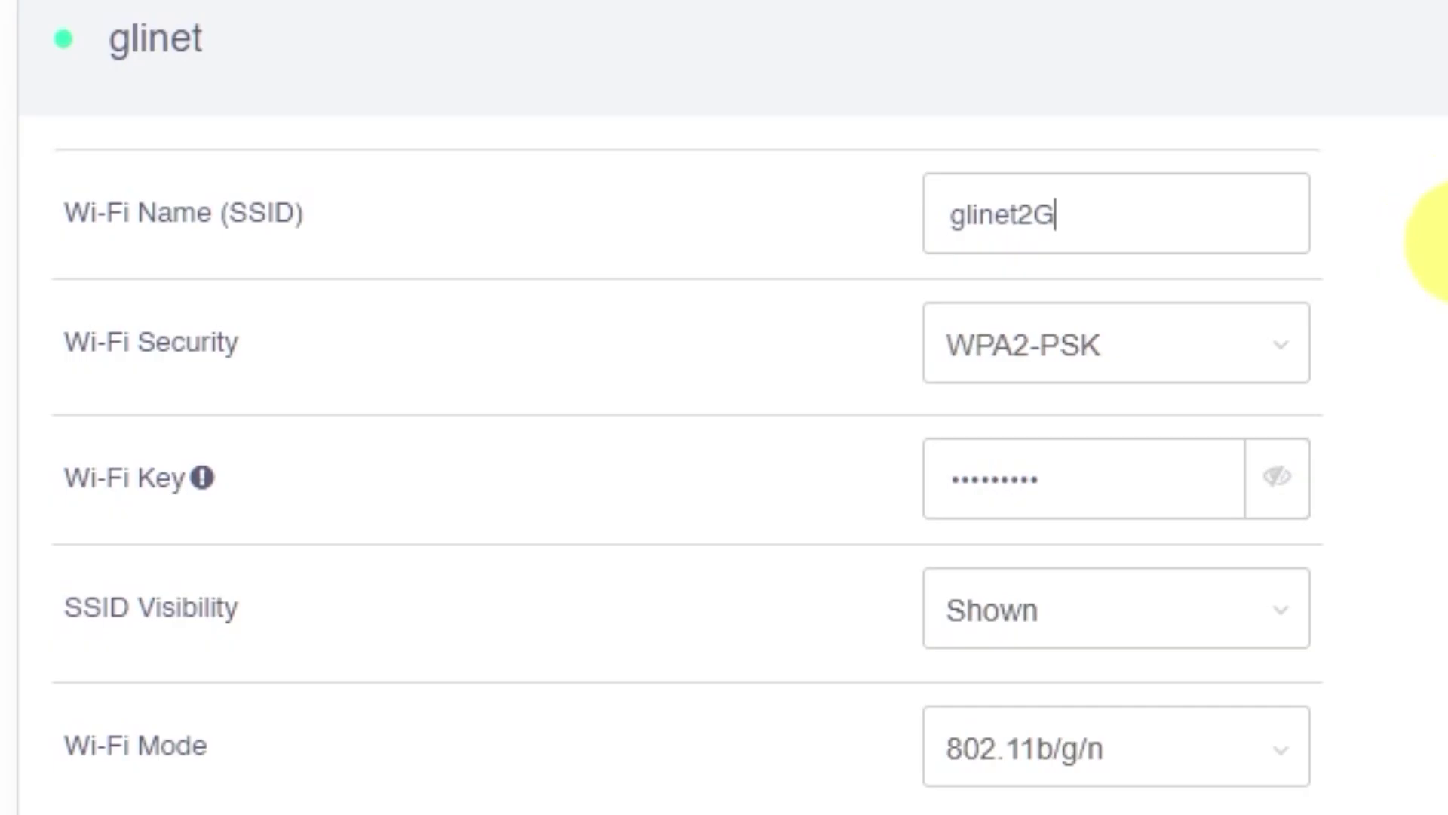
{"action": "left_click", "coordinate": [1202, 490]}
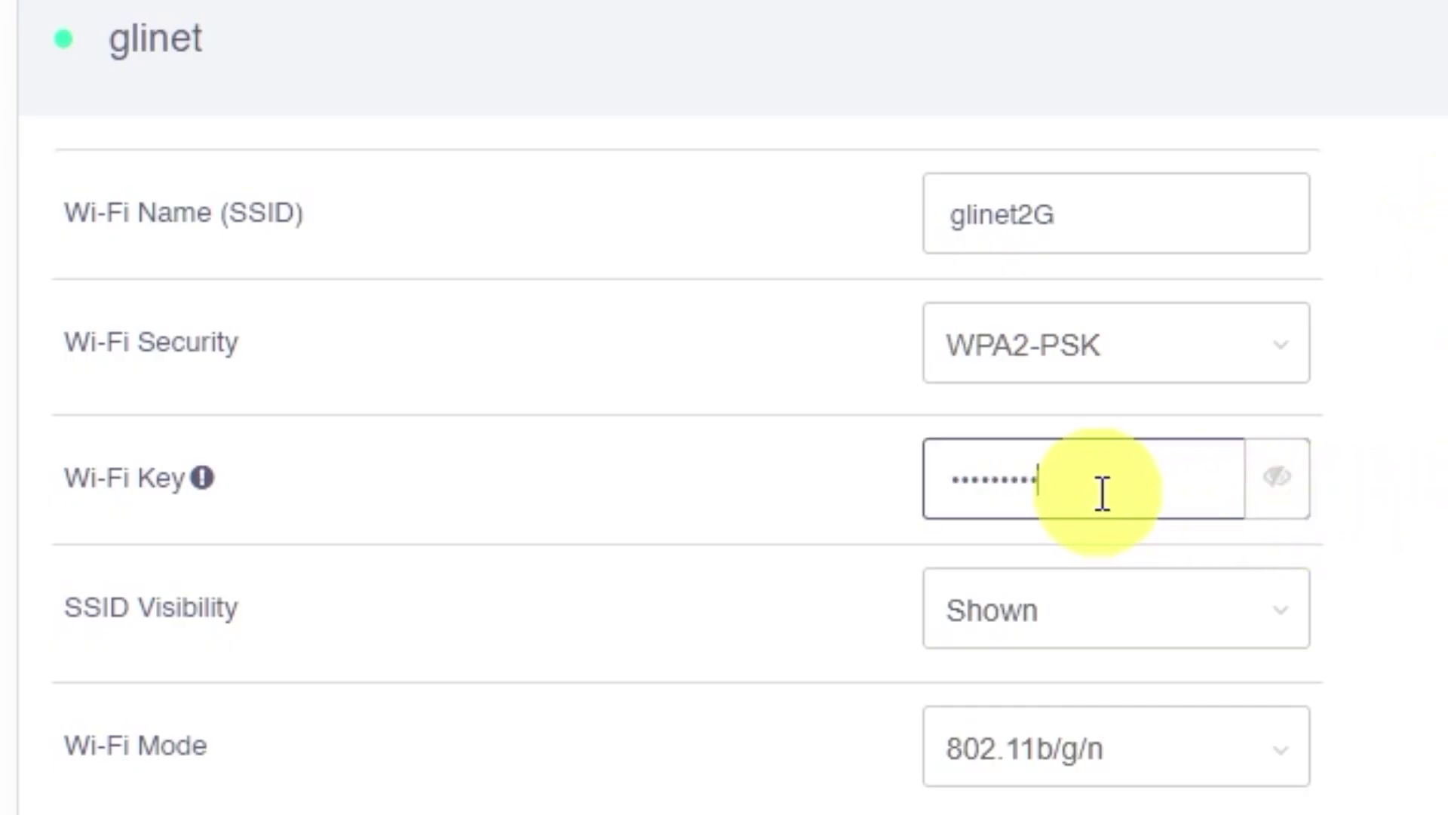
{"action": "left_click_drag", "start_coordinate": [1124, 479], "coordinate": [785, 475]}
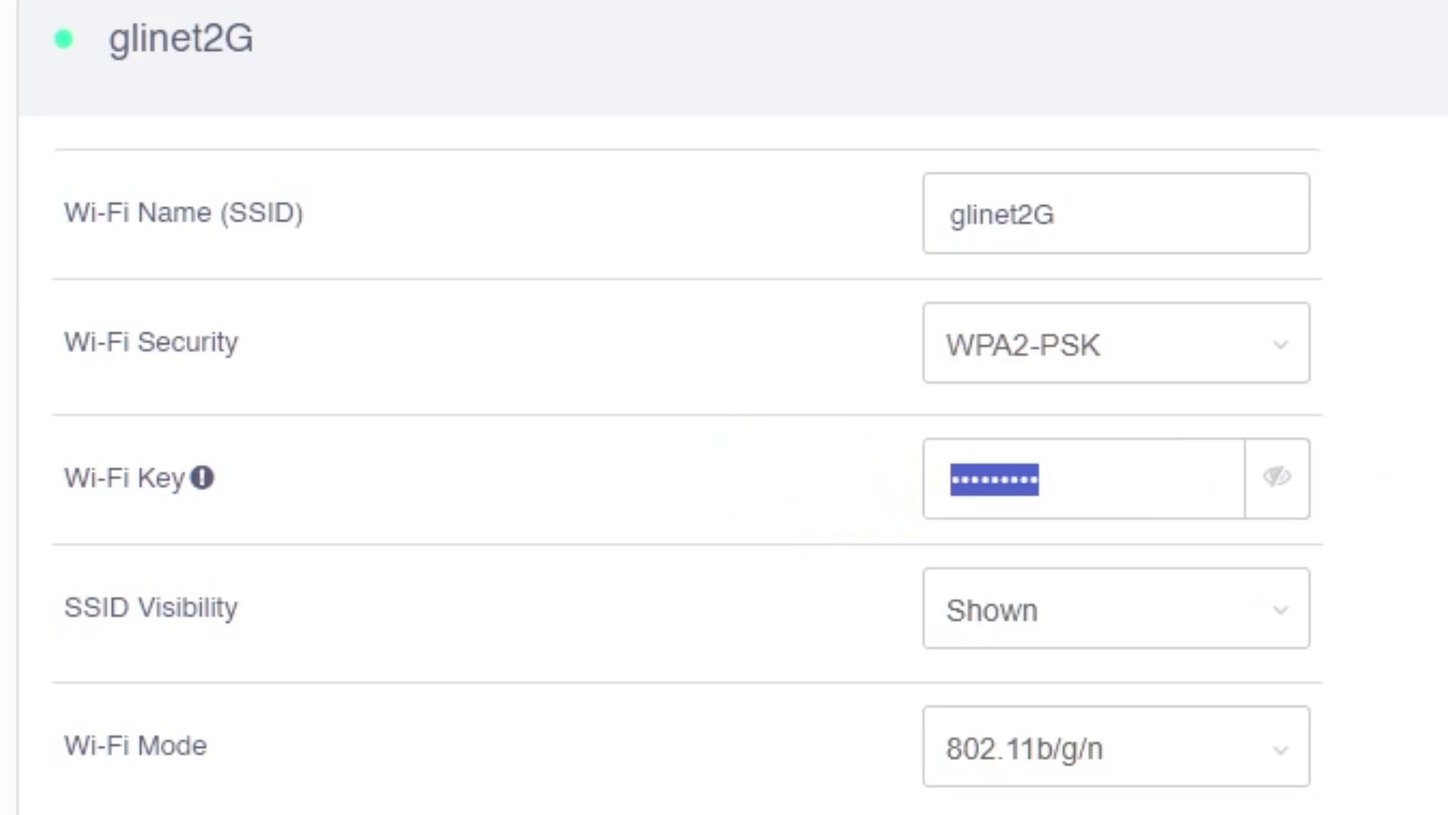
{"action": "type", "text": "••••••••"}
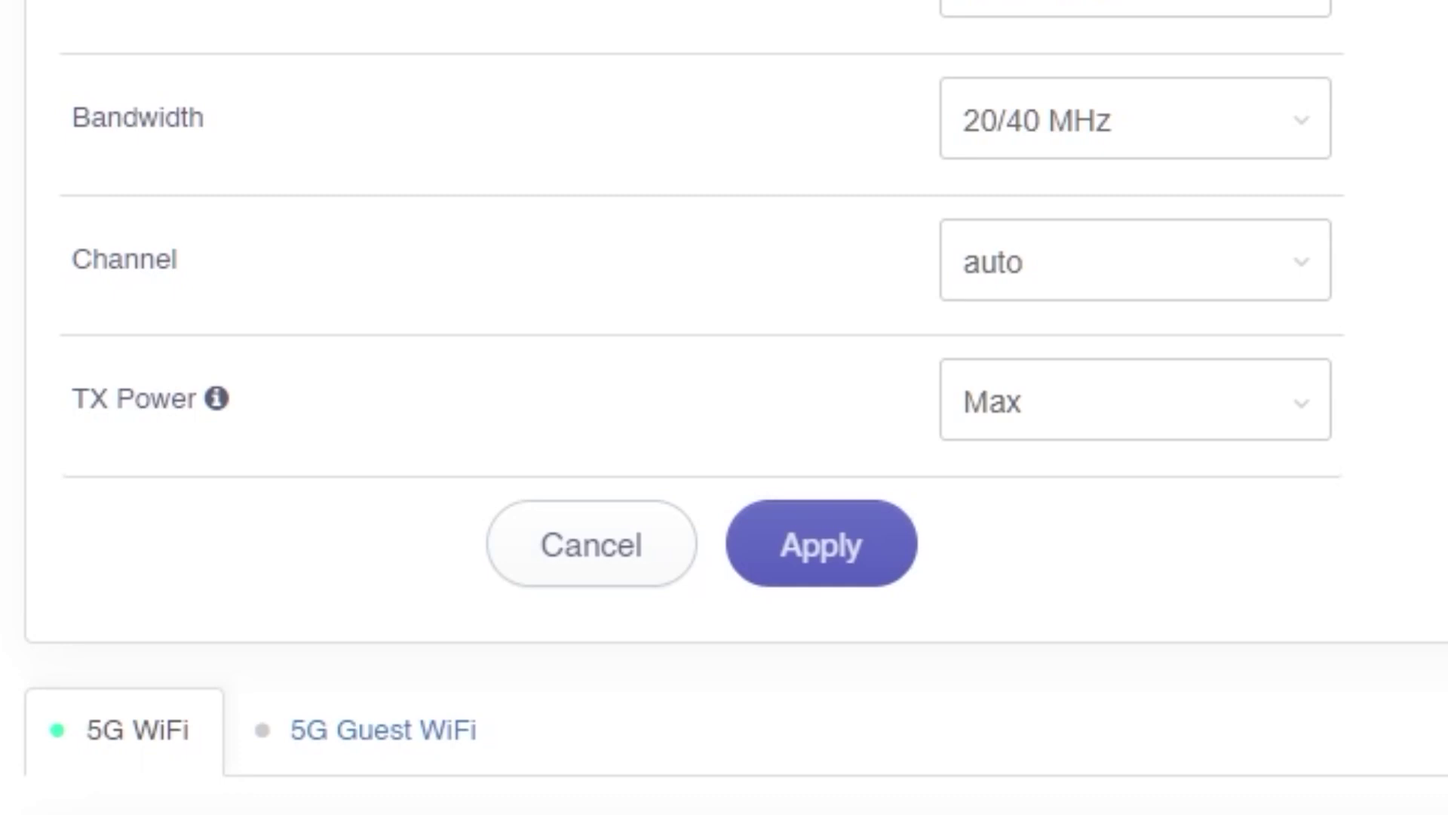
{"action": "left_click", "coordinate": [837, 544]}
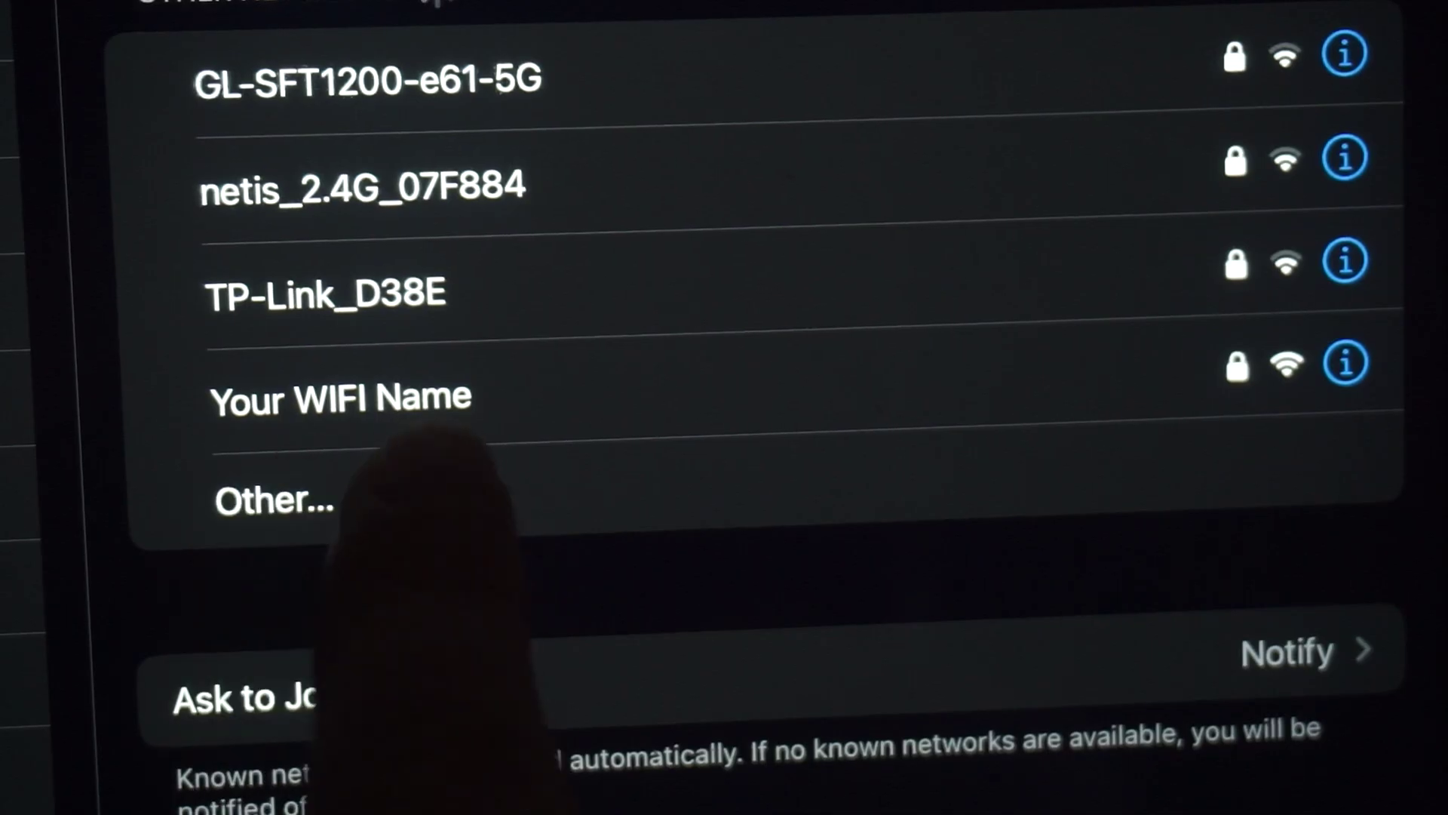
{"action": "left_click", "coordinate": [423, 395]}
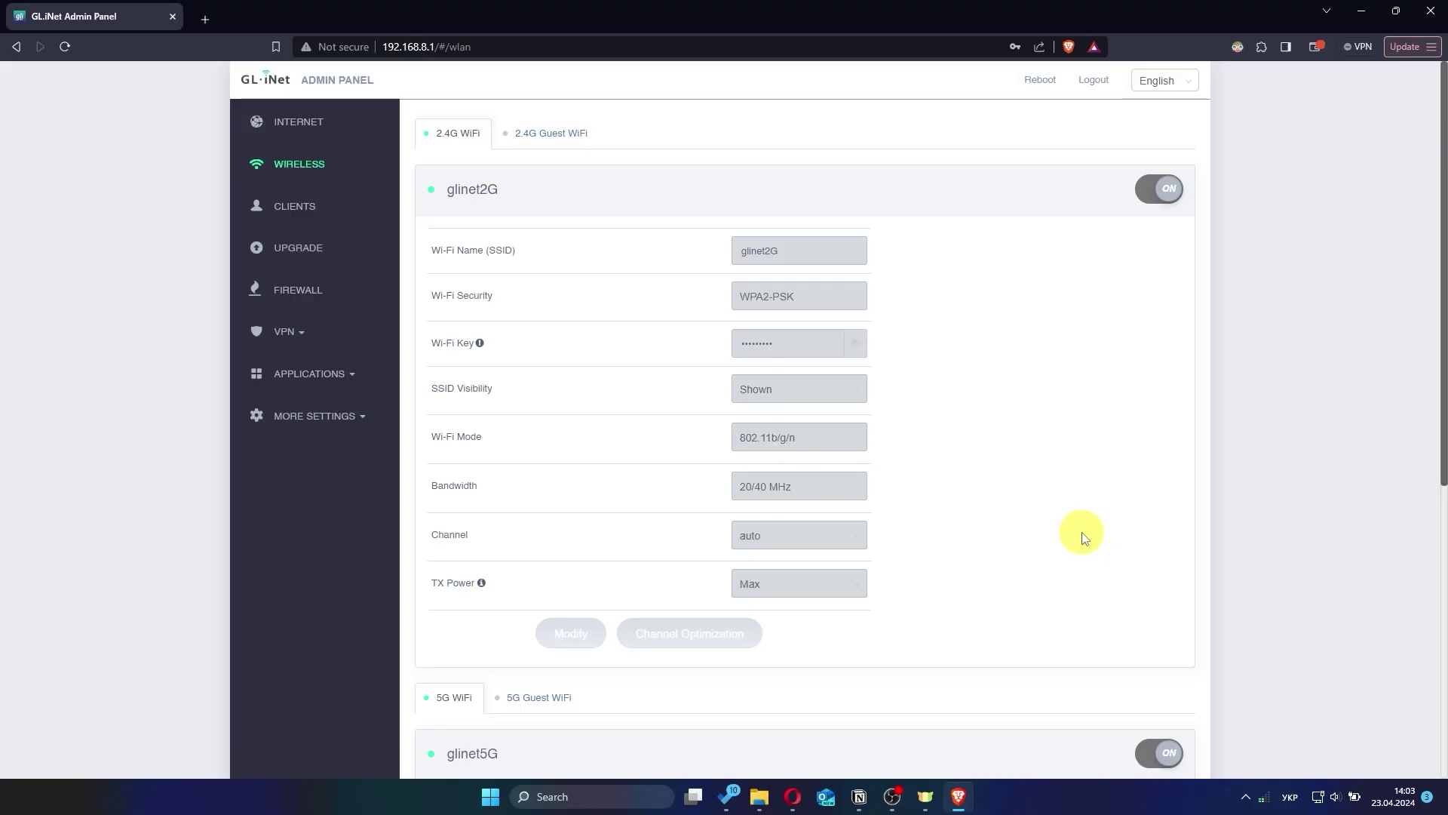
Replace the glinet5G Wi-Fi key, check it with the eye icon, and apply
{"action": "scroll", "coordinate": [1084, 537], "scroll_direction": "down", "scroll_amount": 7}
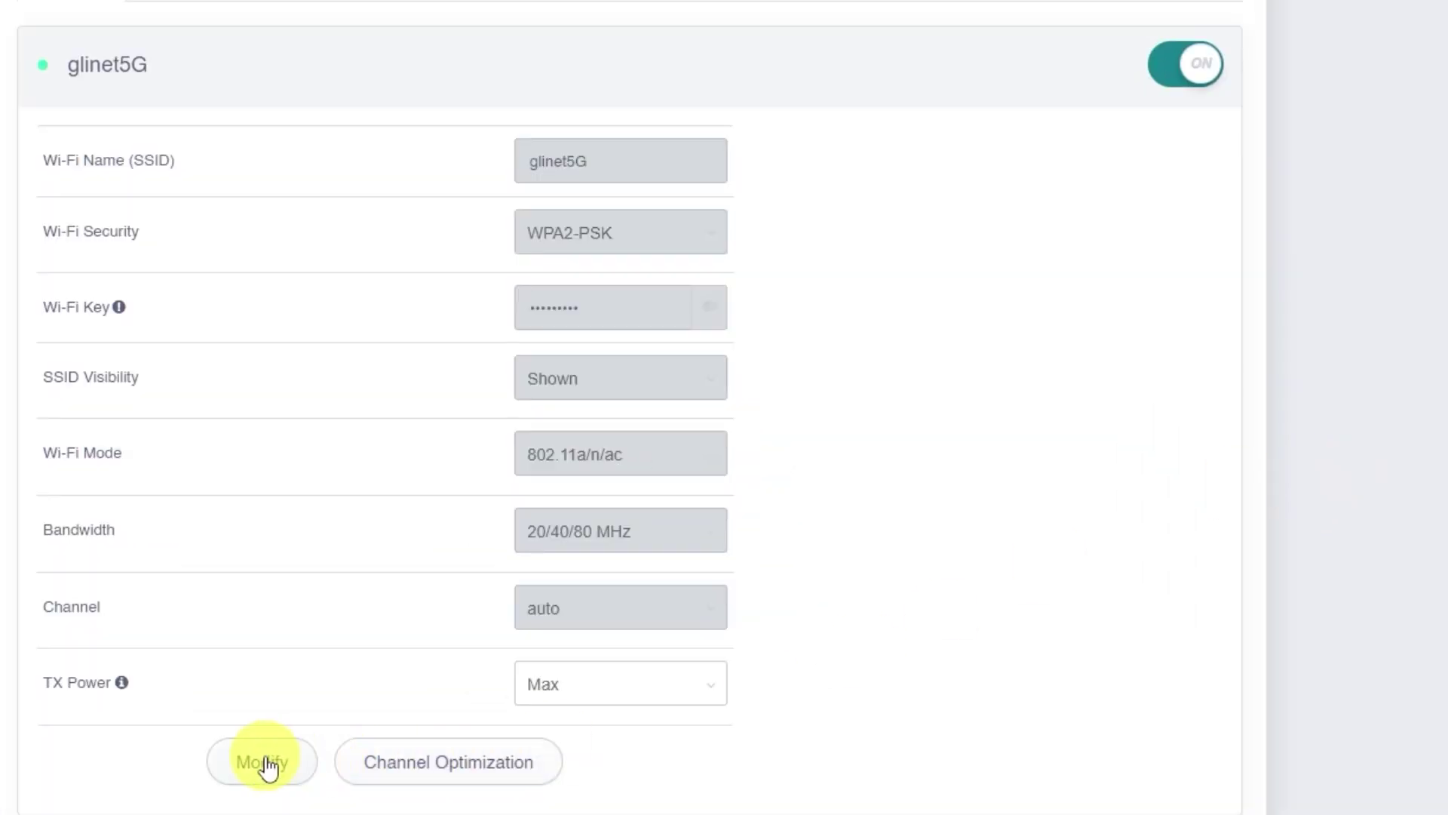
{"action": "left_click", "coordinate": [361, 743]}
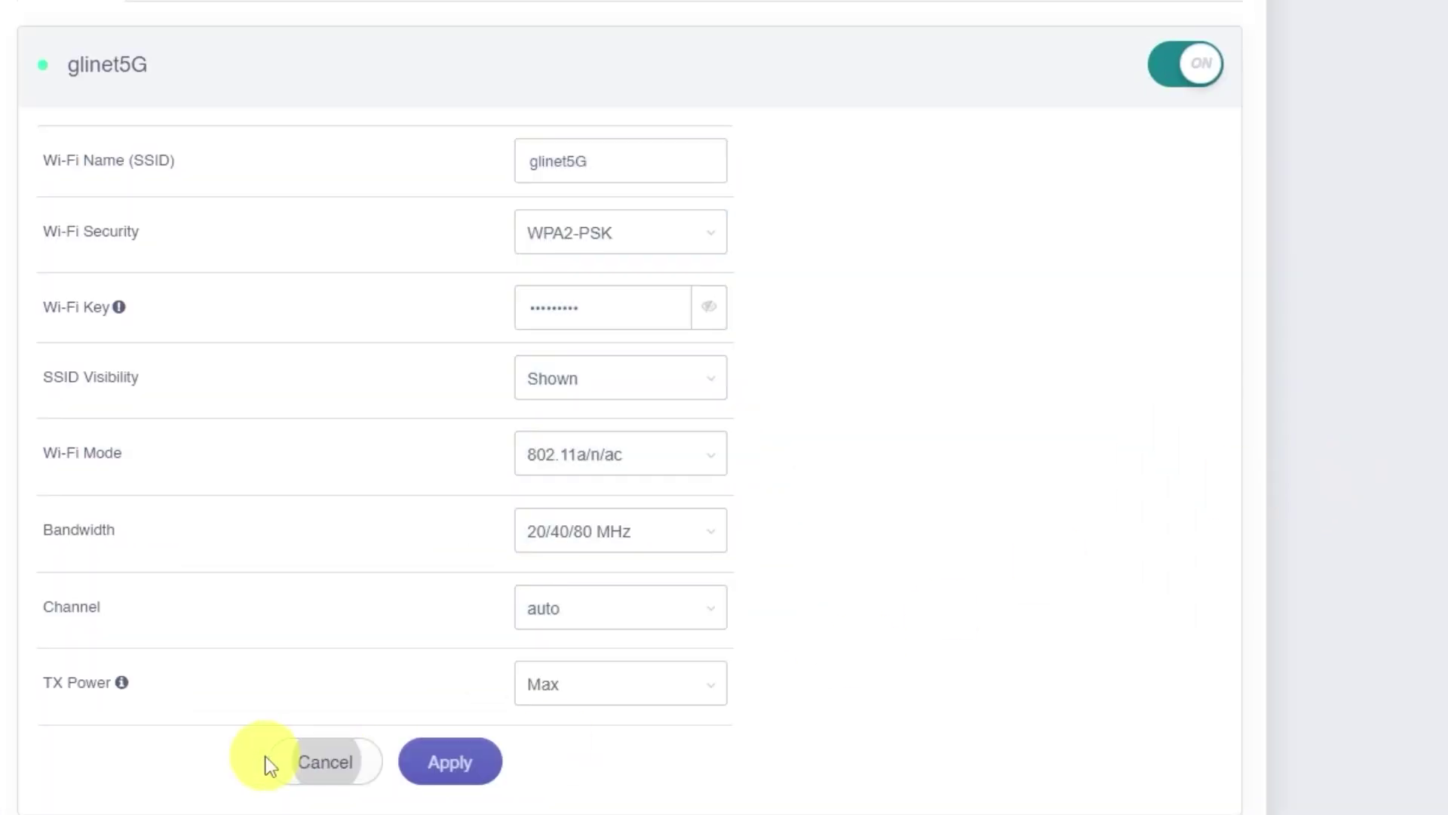
{"action": "double_click", "coordinate": [620, 304]}
{"action": "type", "text": "********"}
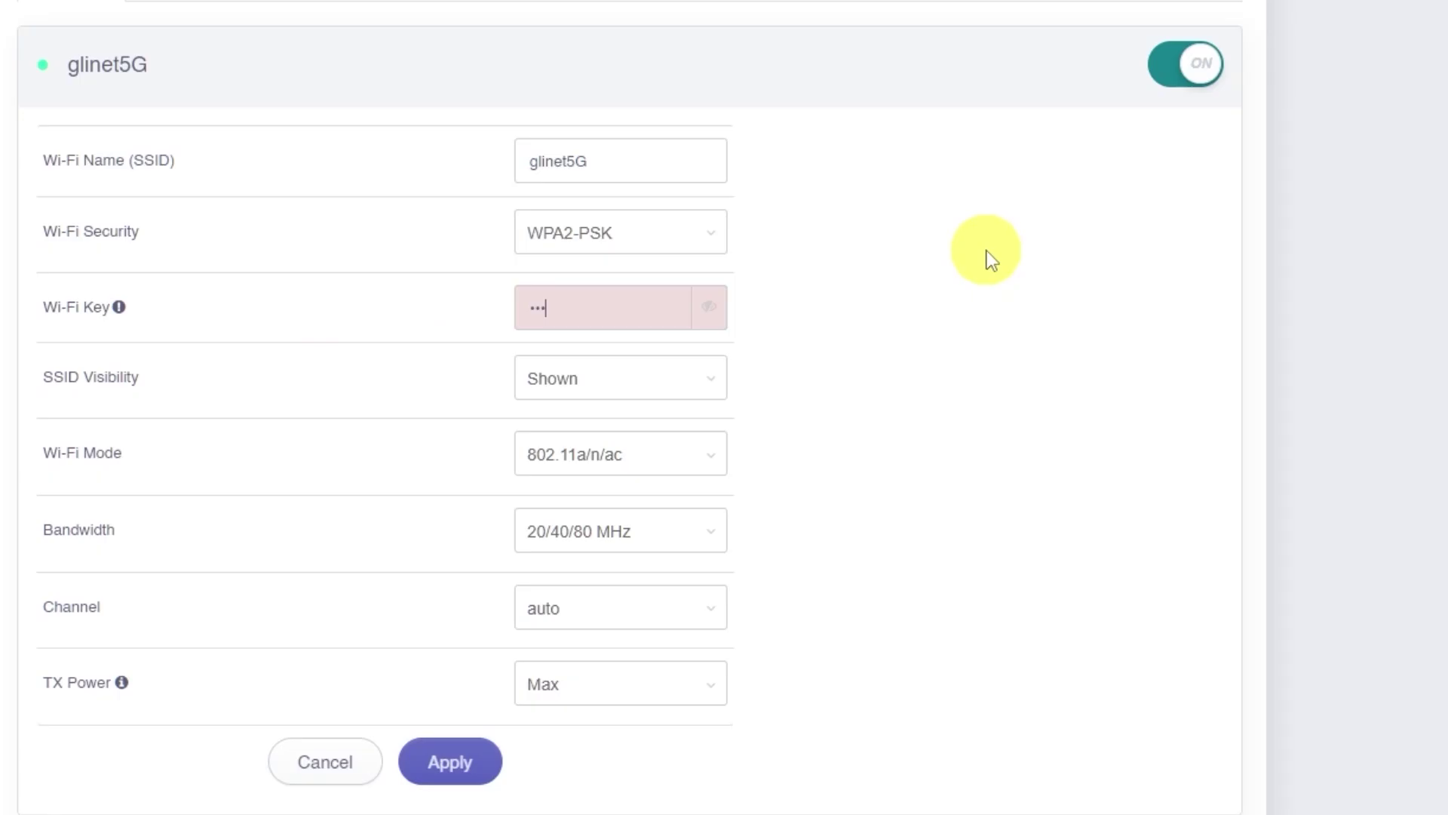
{"action": "type", "text": "9"}
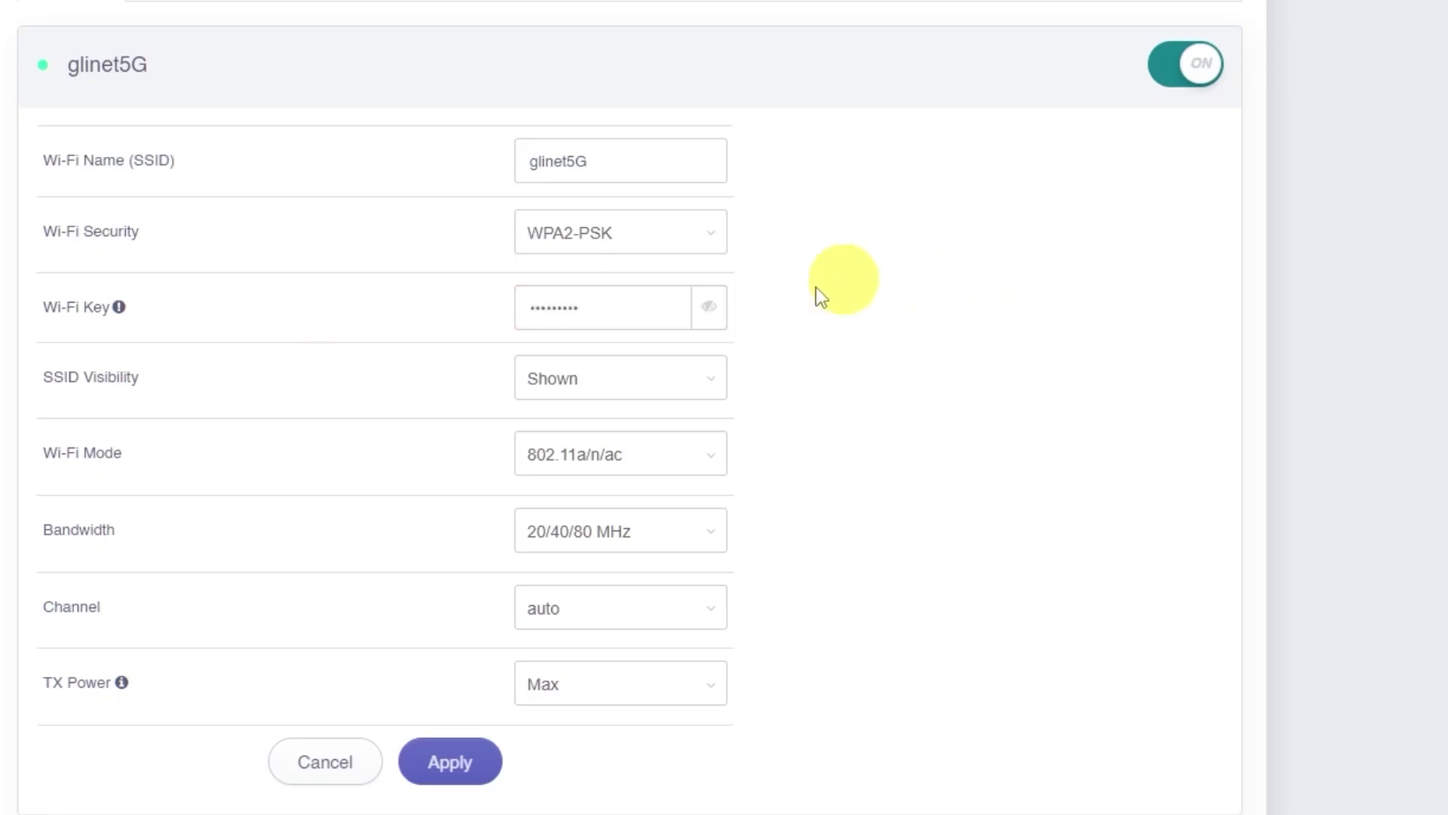
{"action": "left_click", "coordinate": [709, 308]}
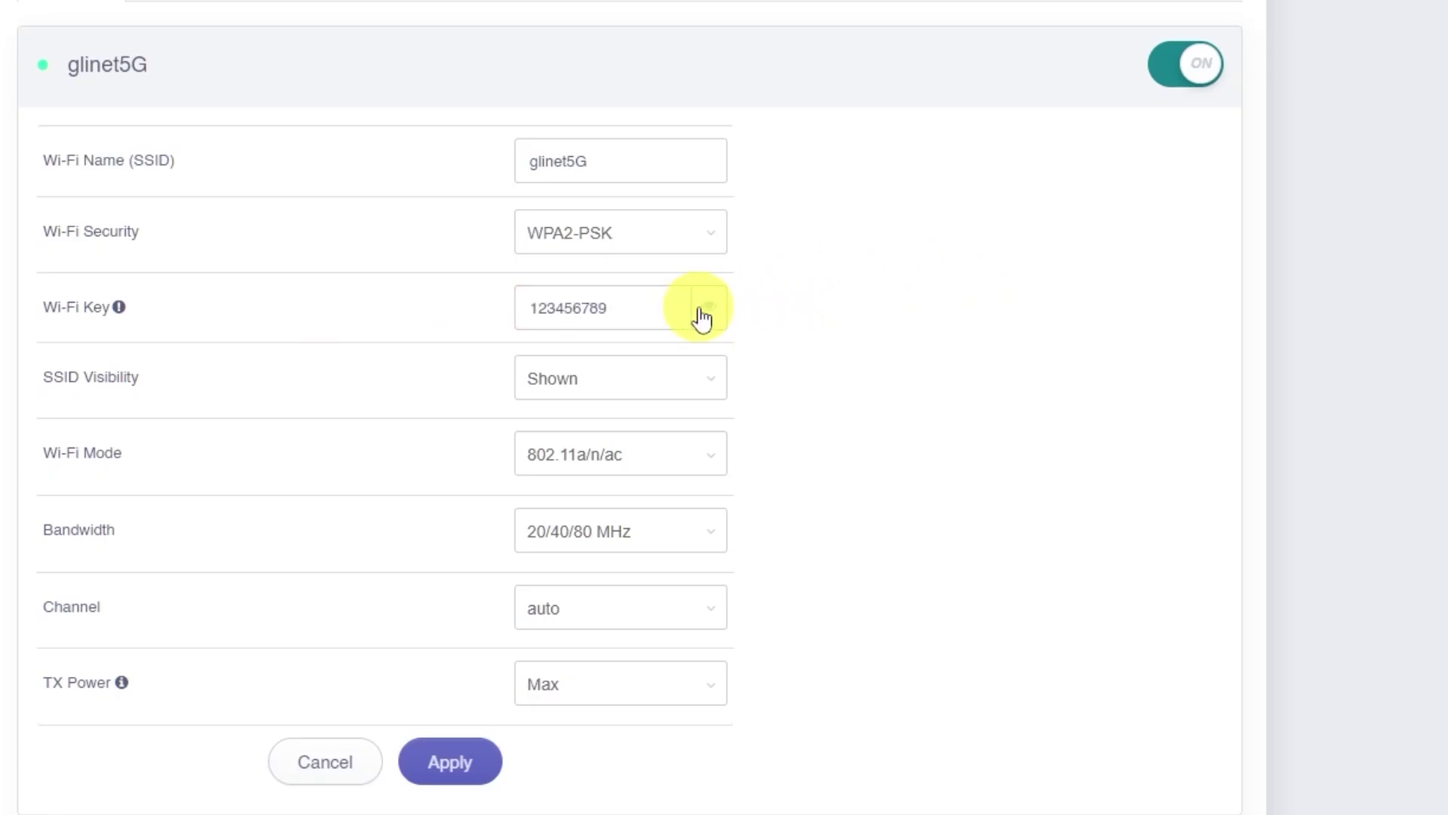
{"action": "left_click", "coordinate": [703, 309]}
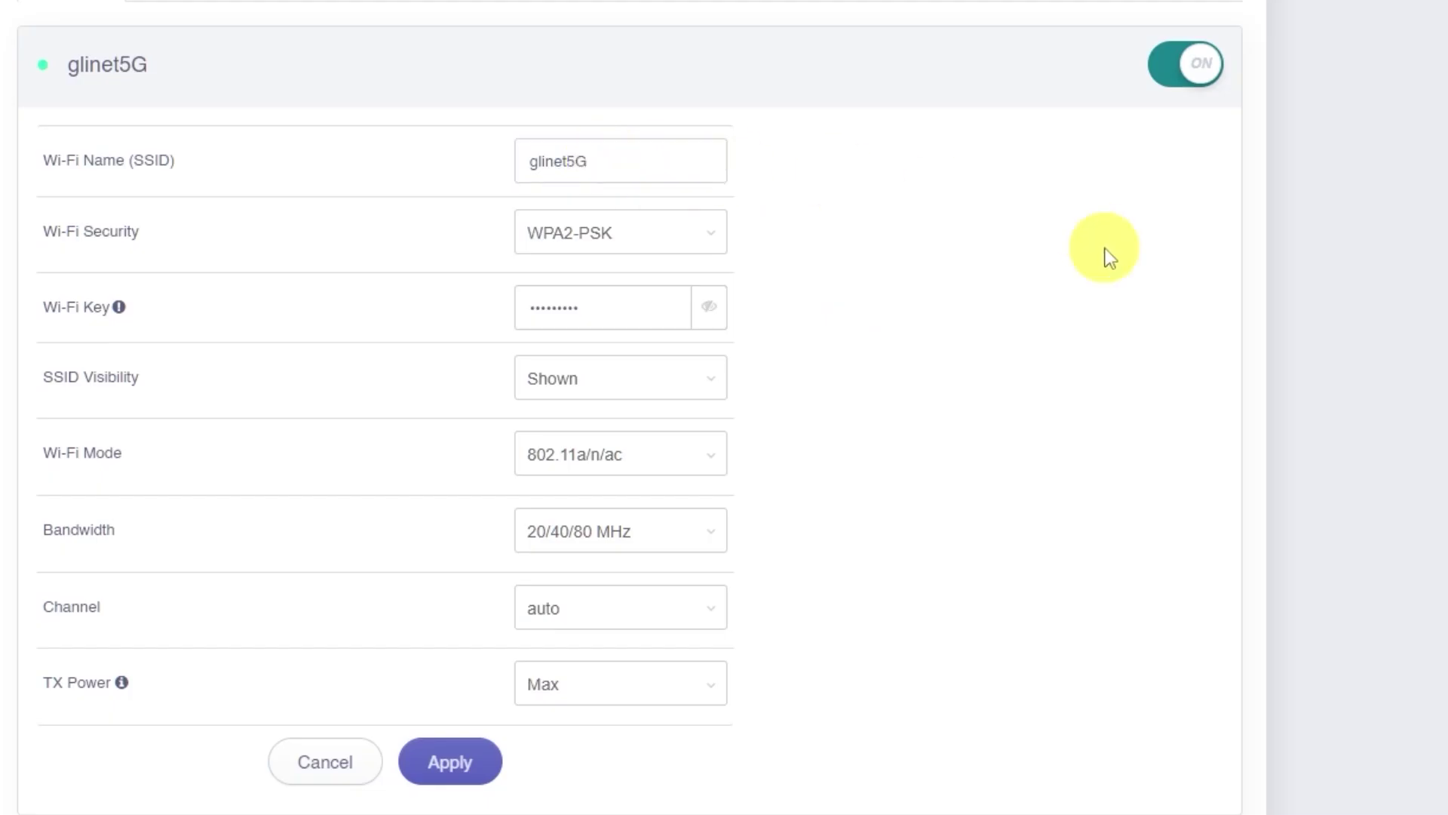
{"action": "left_click", "coordinate": [483, 769]}
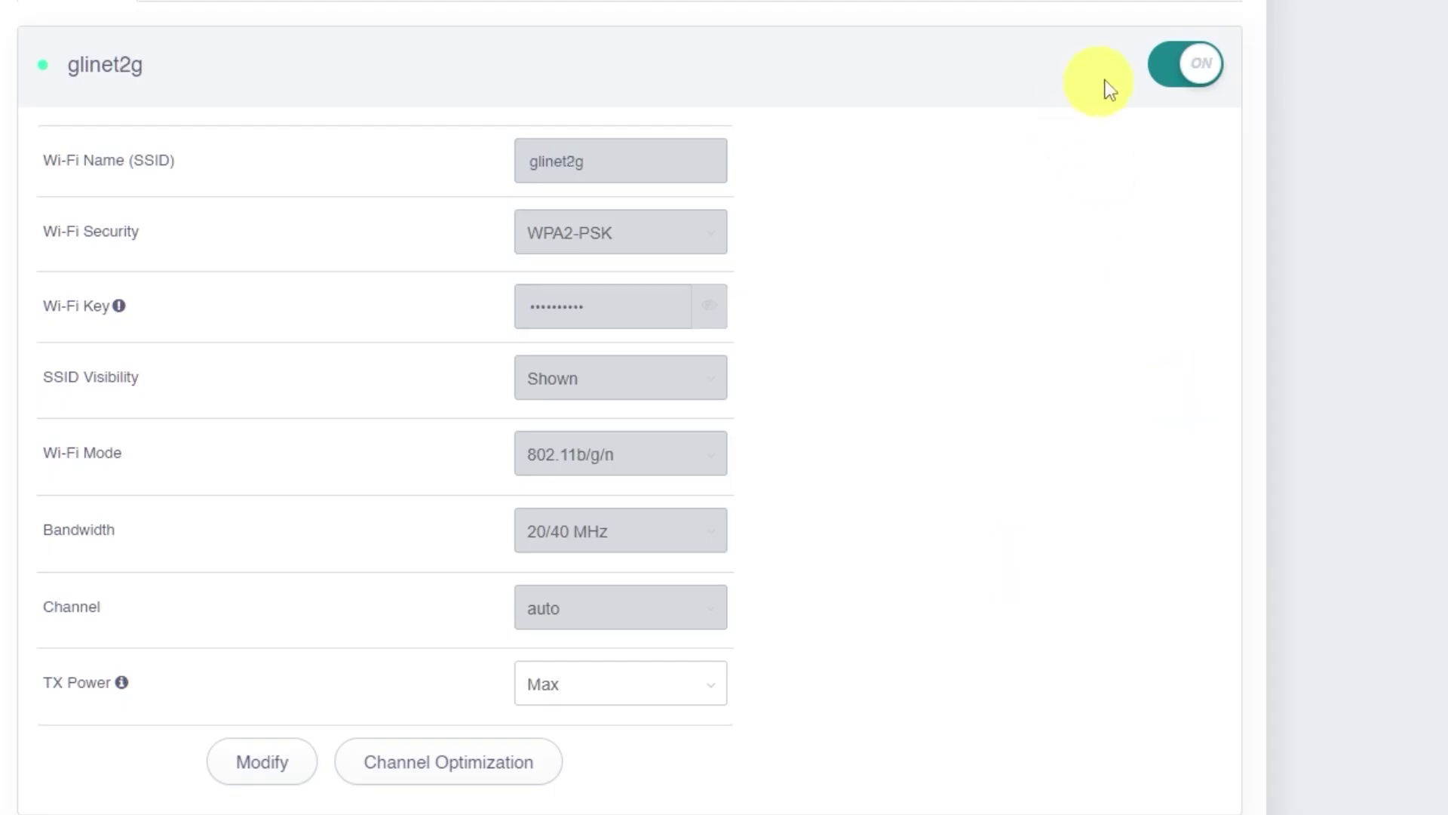
Toggle the glinet2G 2.4G network off and then back on
{"action": "left_click", "coordinate": [1185, 65]}
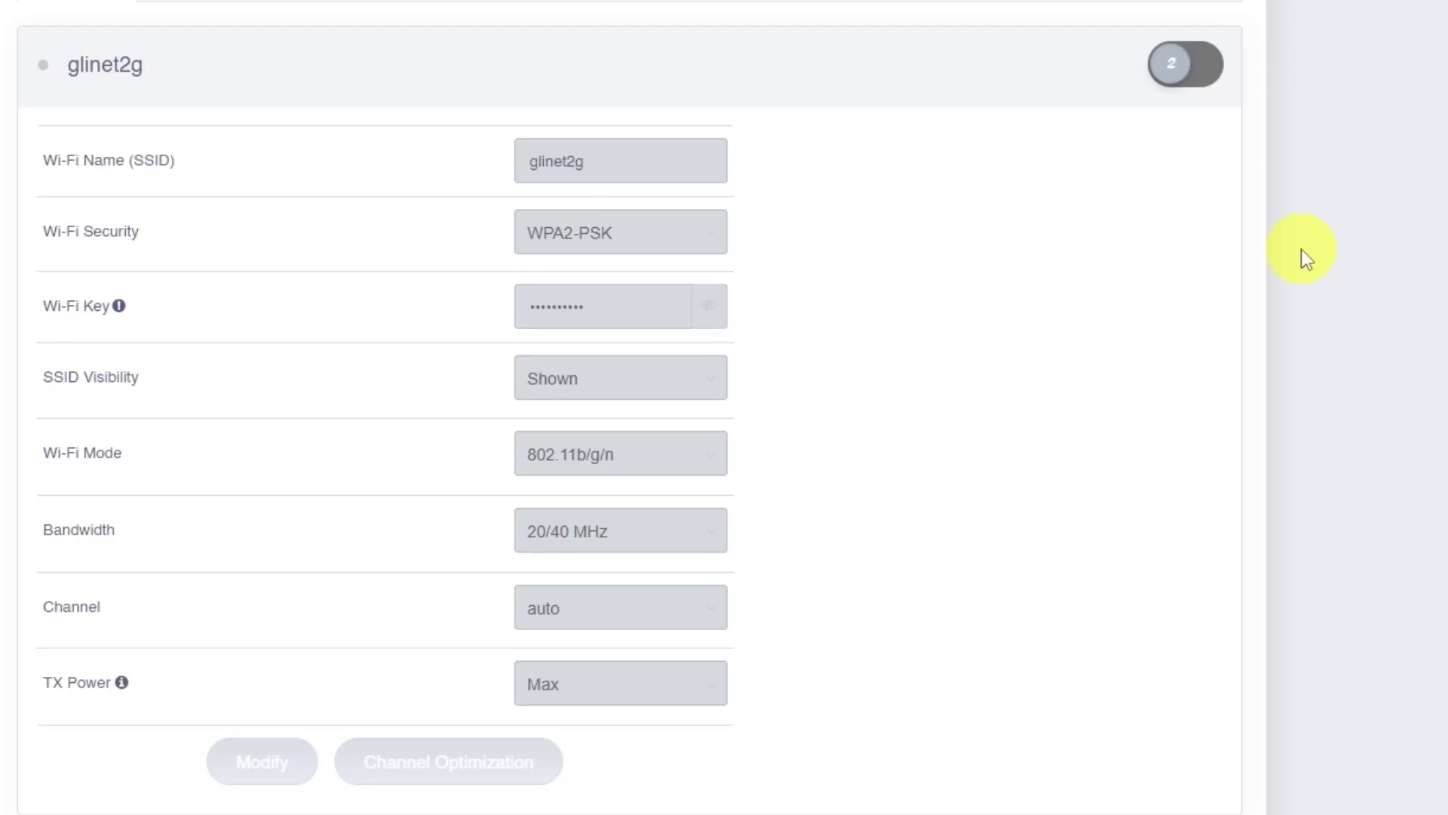
{"action": "left_click", "coordinate": [1187, 70]}
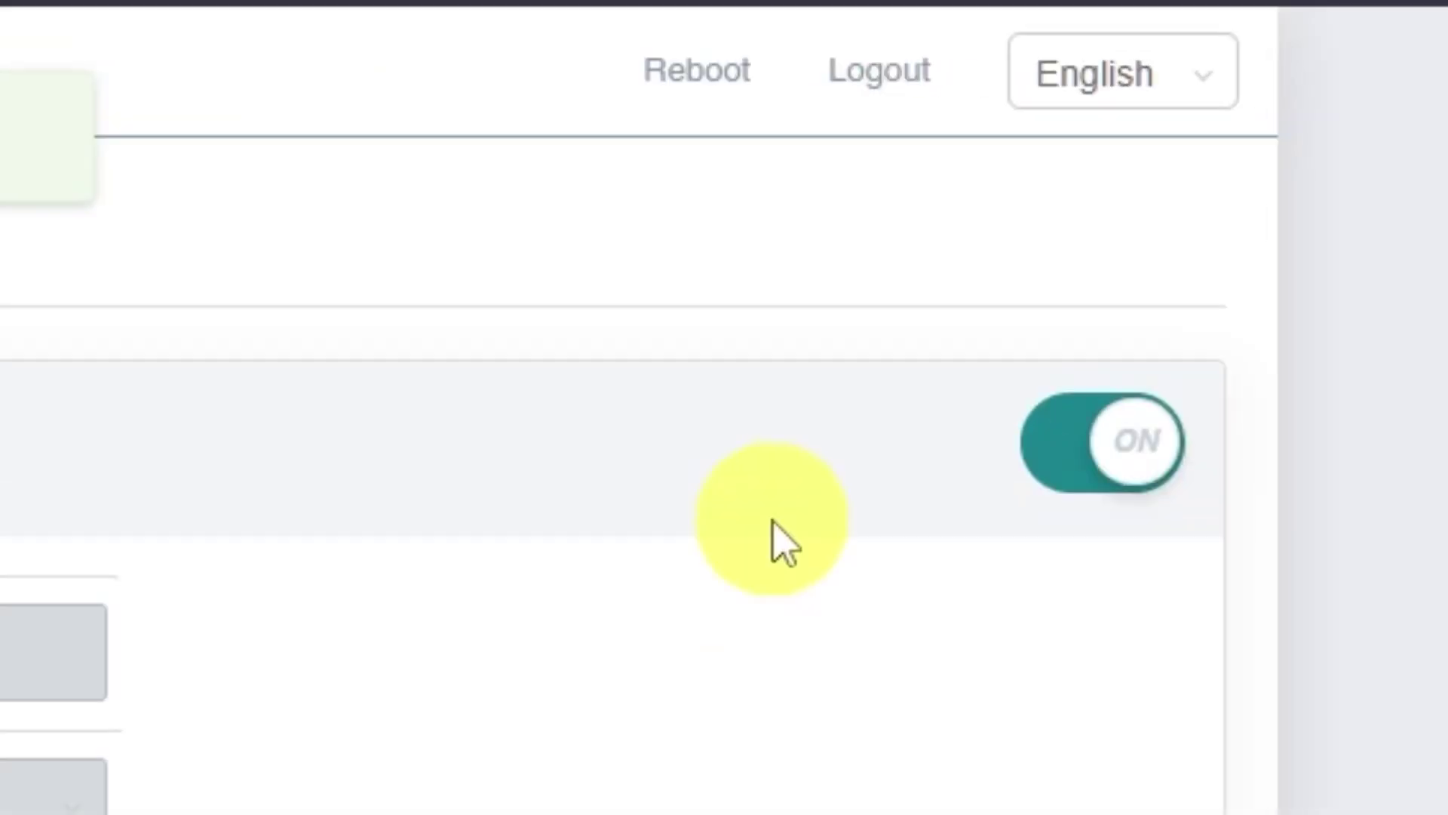
Reboot the router, confirming Yes in the Caution dialog
{"action": "left_click", "coordinate": [695, 75]}
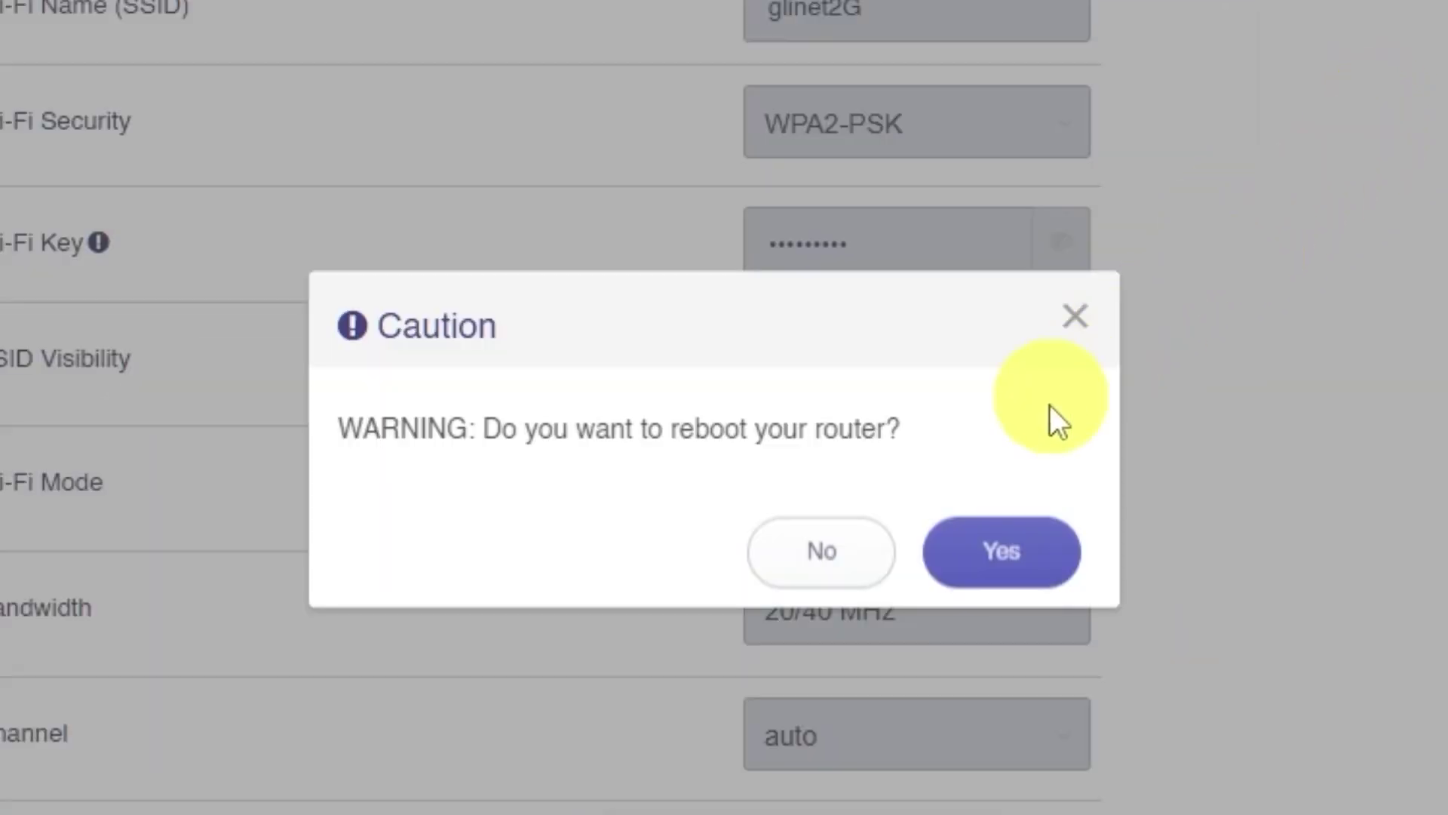
{"action": "left_click", "coordinate": [1005, 558]}
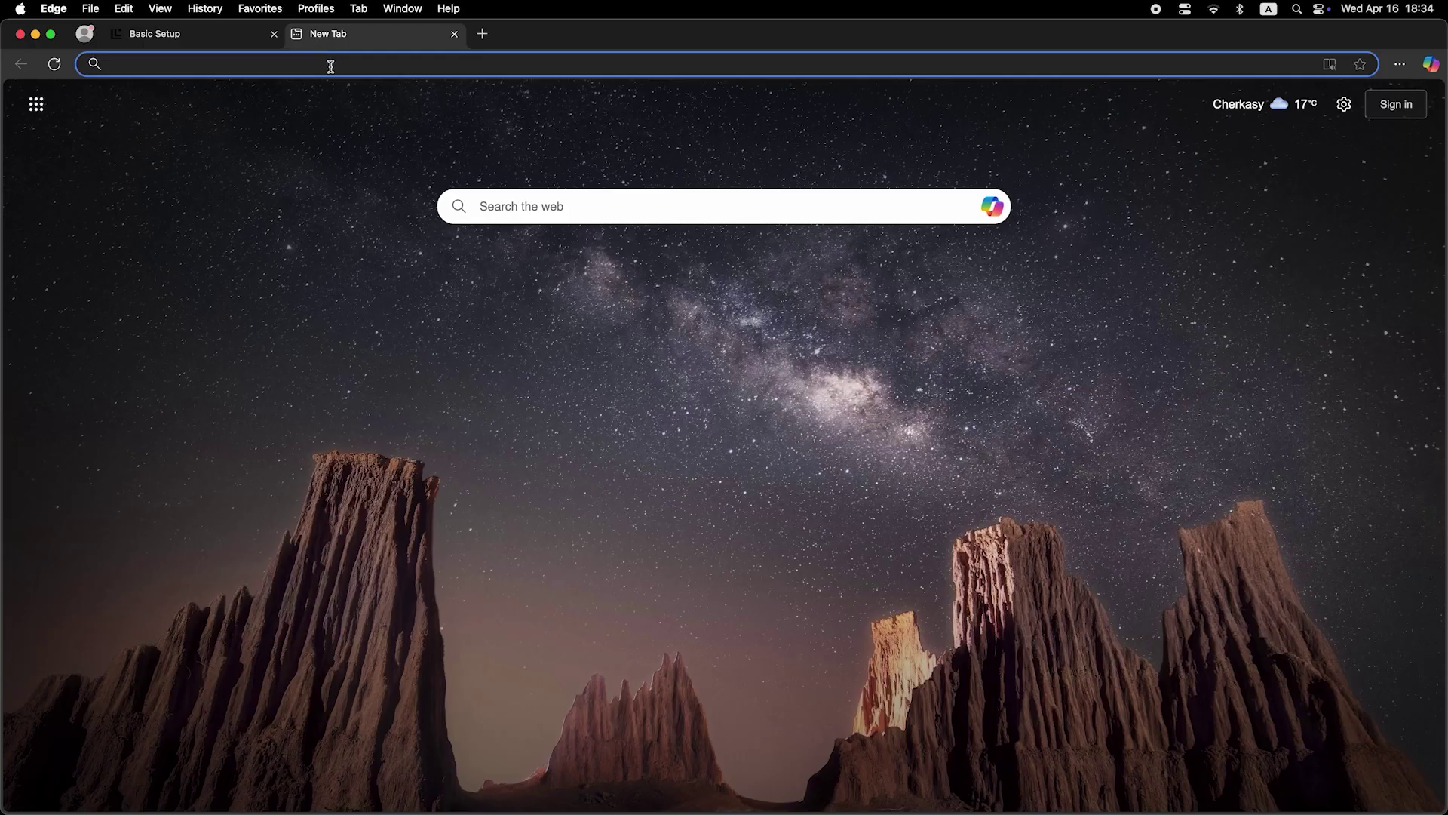
Open a new browser tab to test the internet connection
{"action": "left_click", "coordinate": [330, 66]}
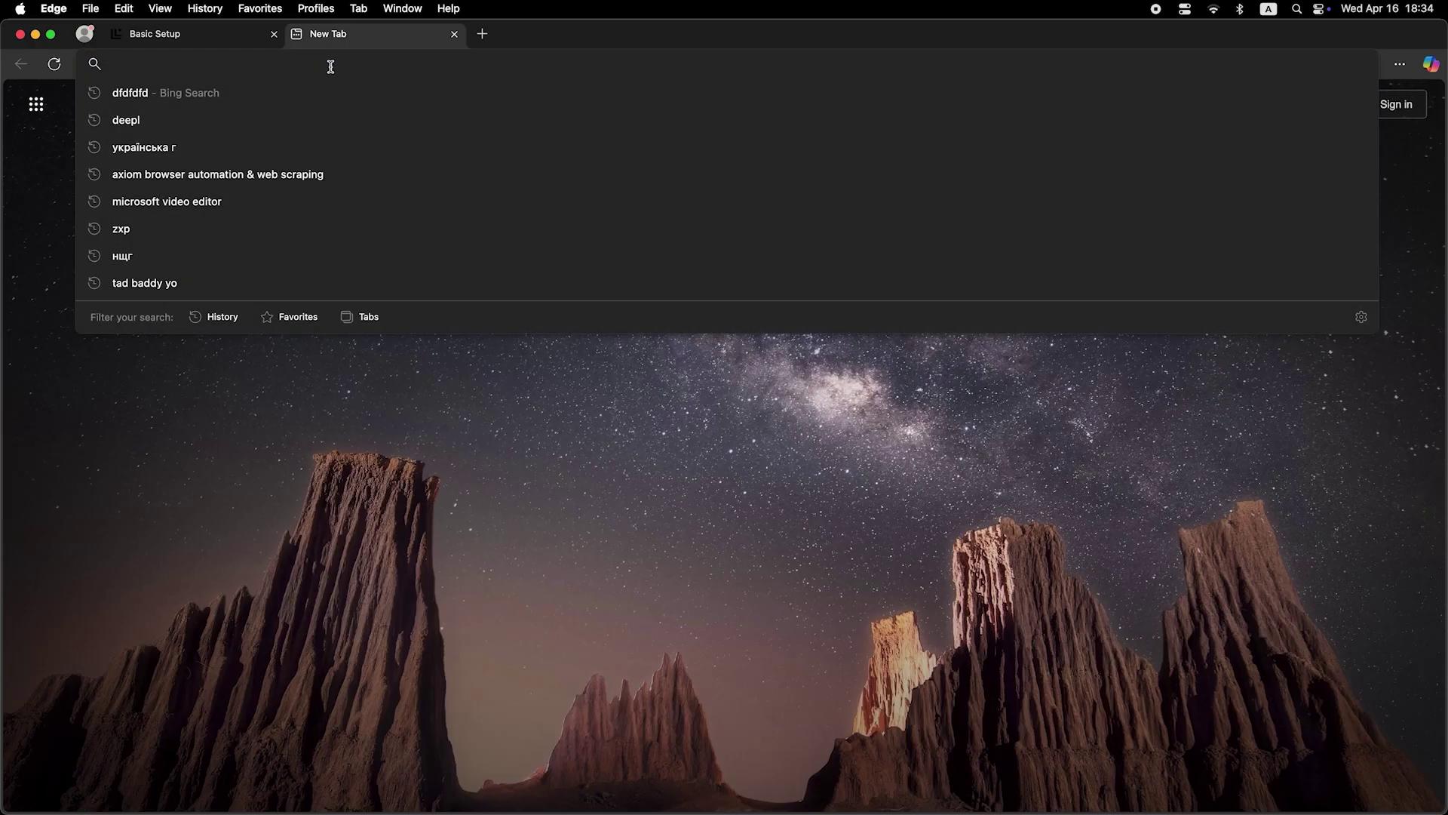
Search Bing for 'dfdfdfdf' to confirm the connection reaches the internet
{"action": "type", "text": "dfdfdfdf"}
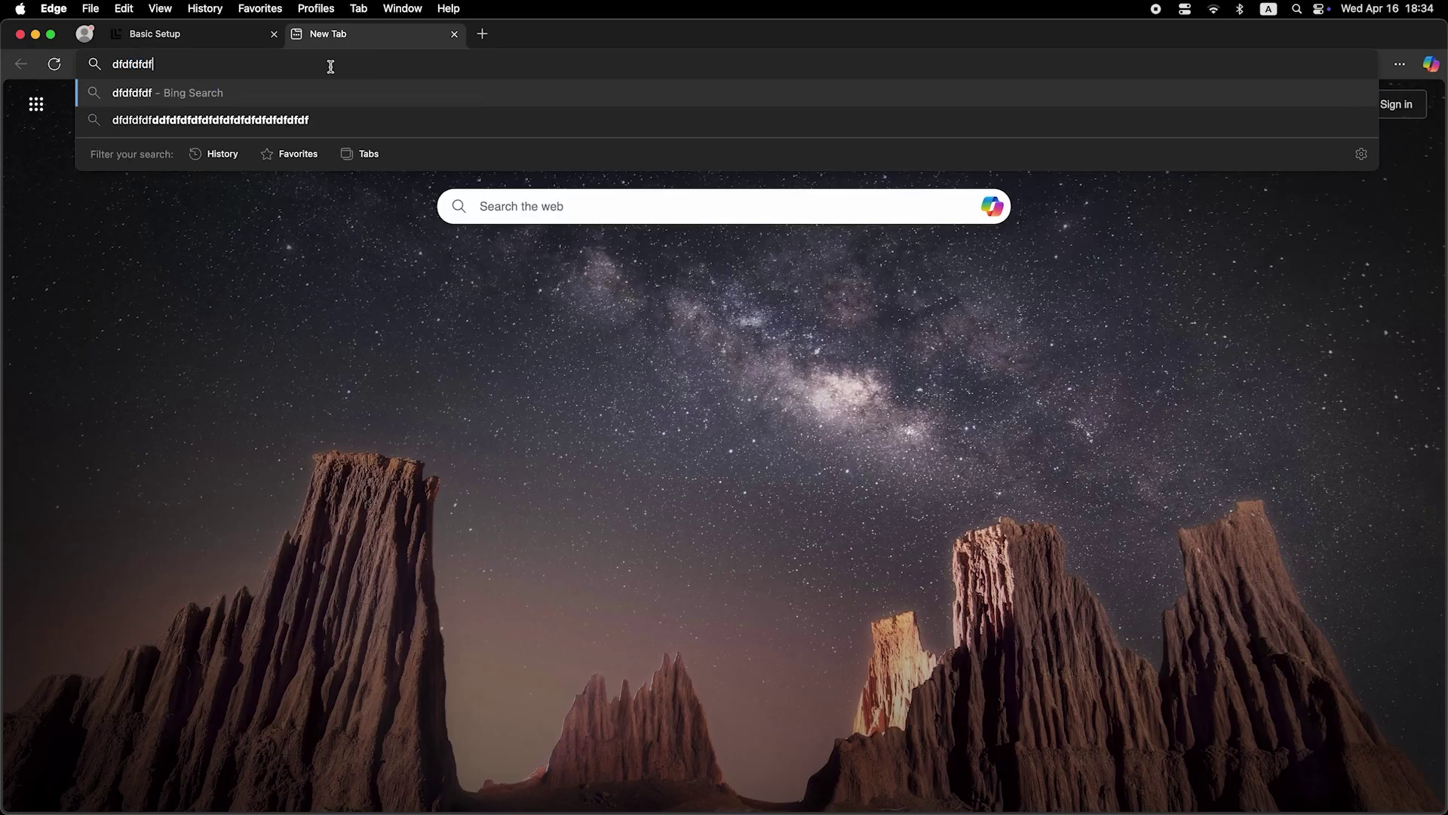
{"action": "key", "text": "Return"}
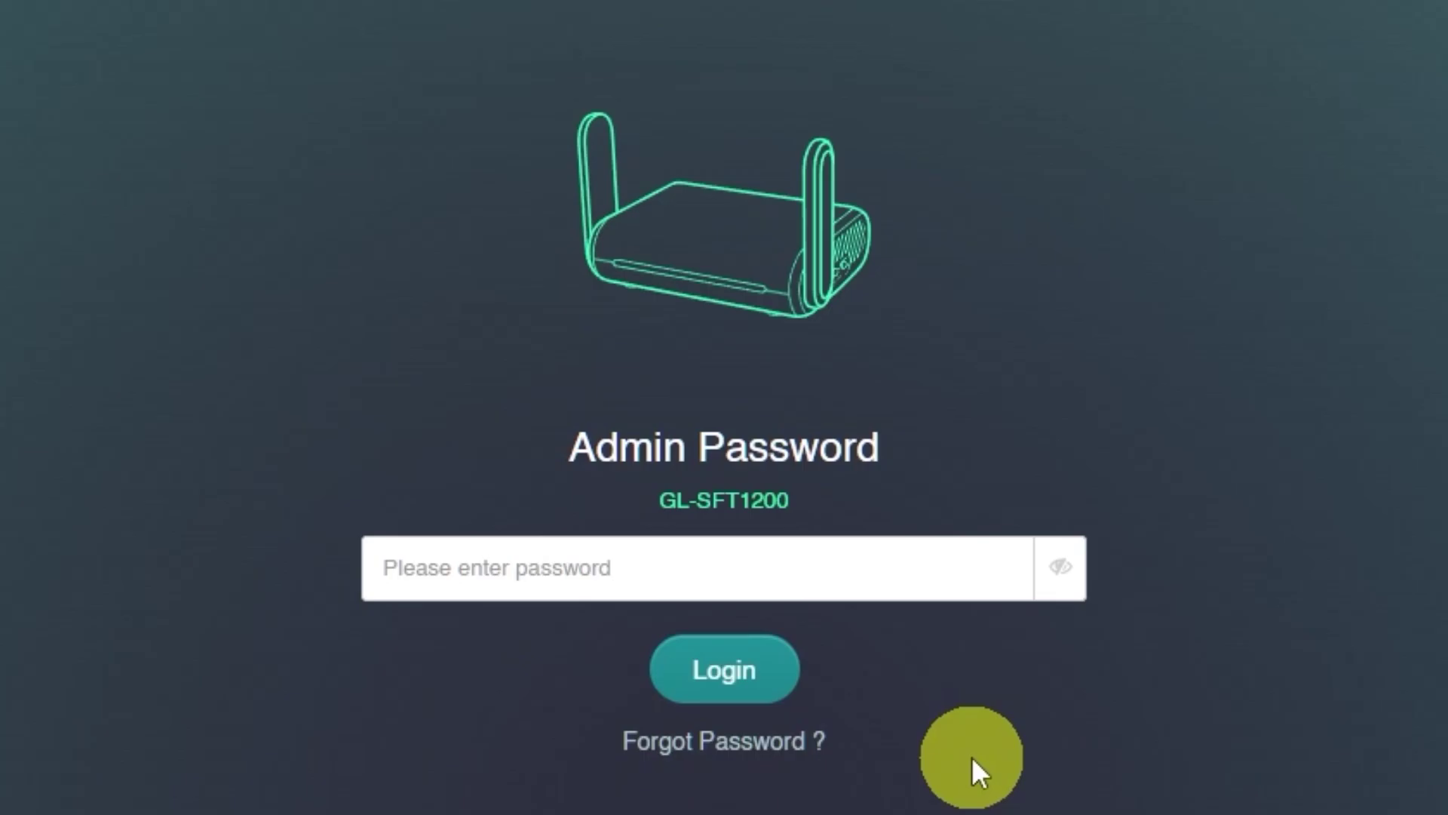
Enter the admin password on the GL.iNet login page
{"action": "left_click", "coordinate": [830, 569]}
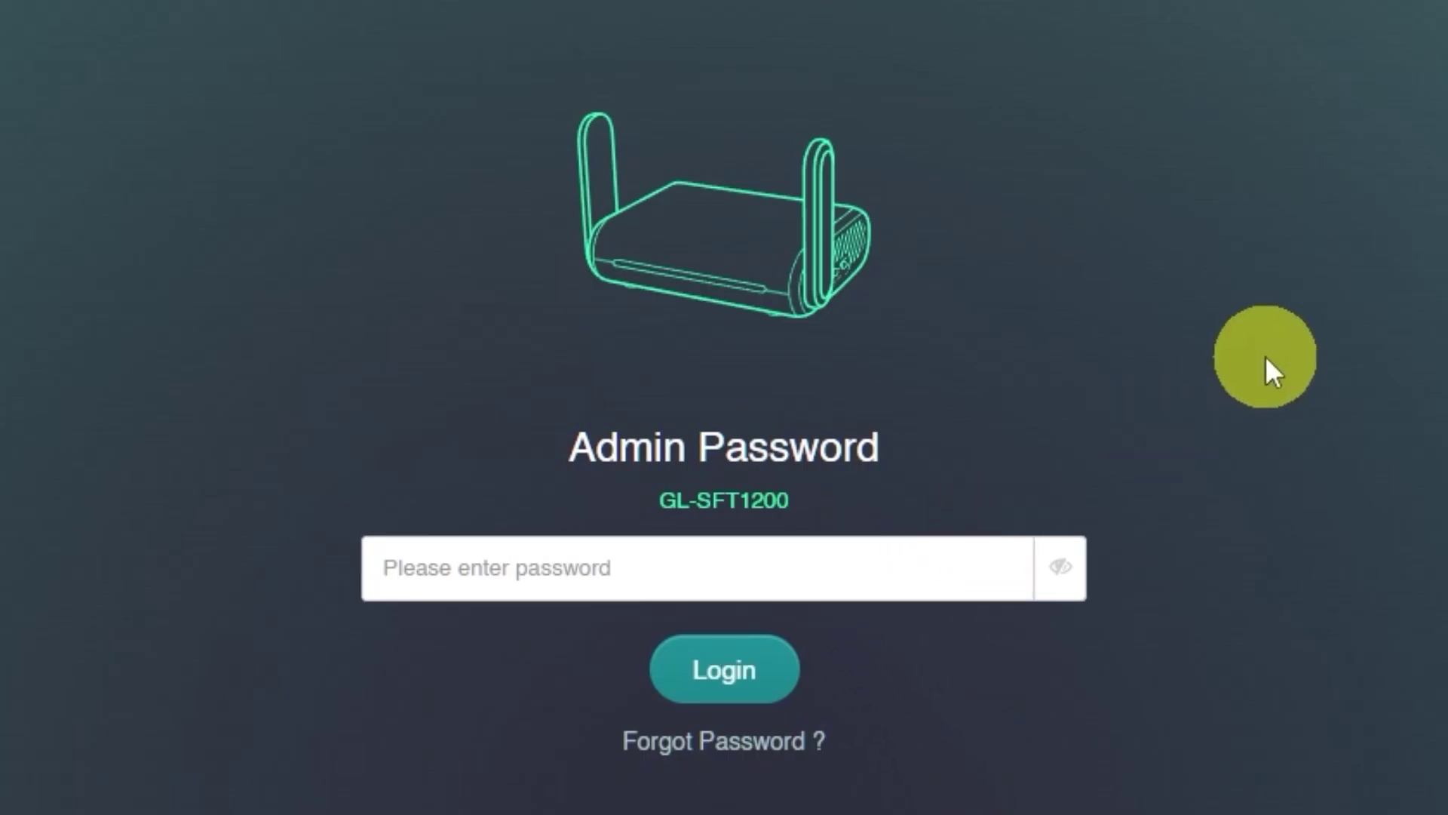
{"action": "type", "text": "••"}
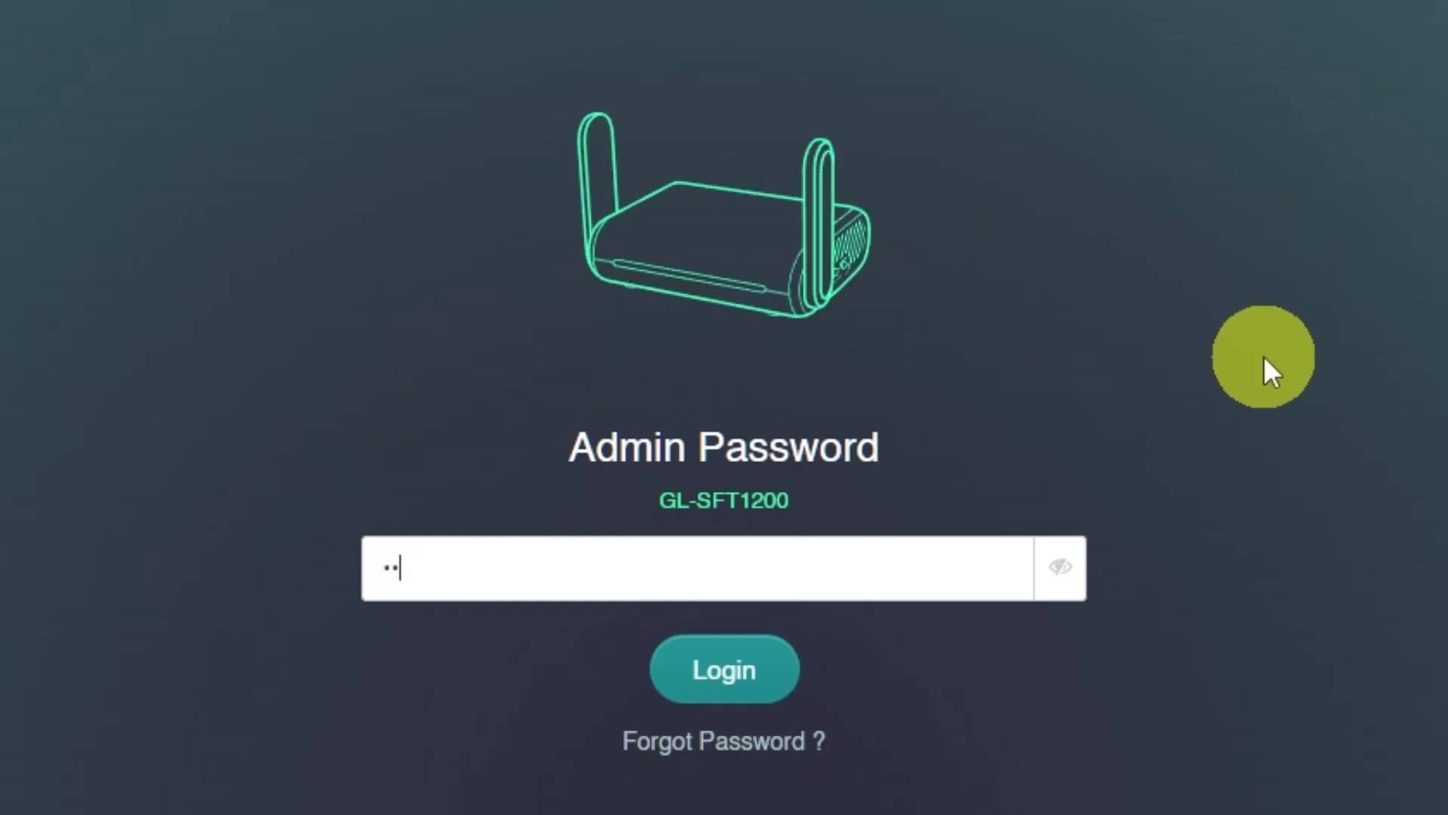
{"action": "type", "text": "•••"}
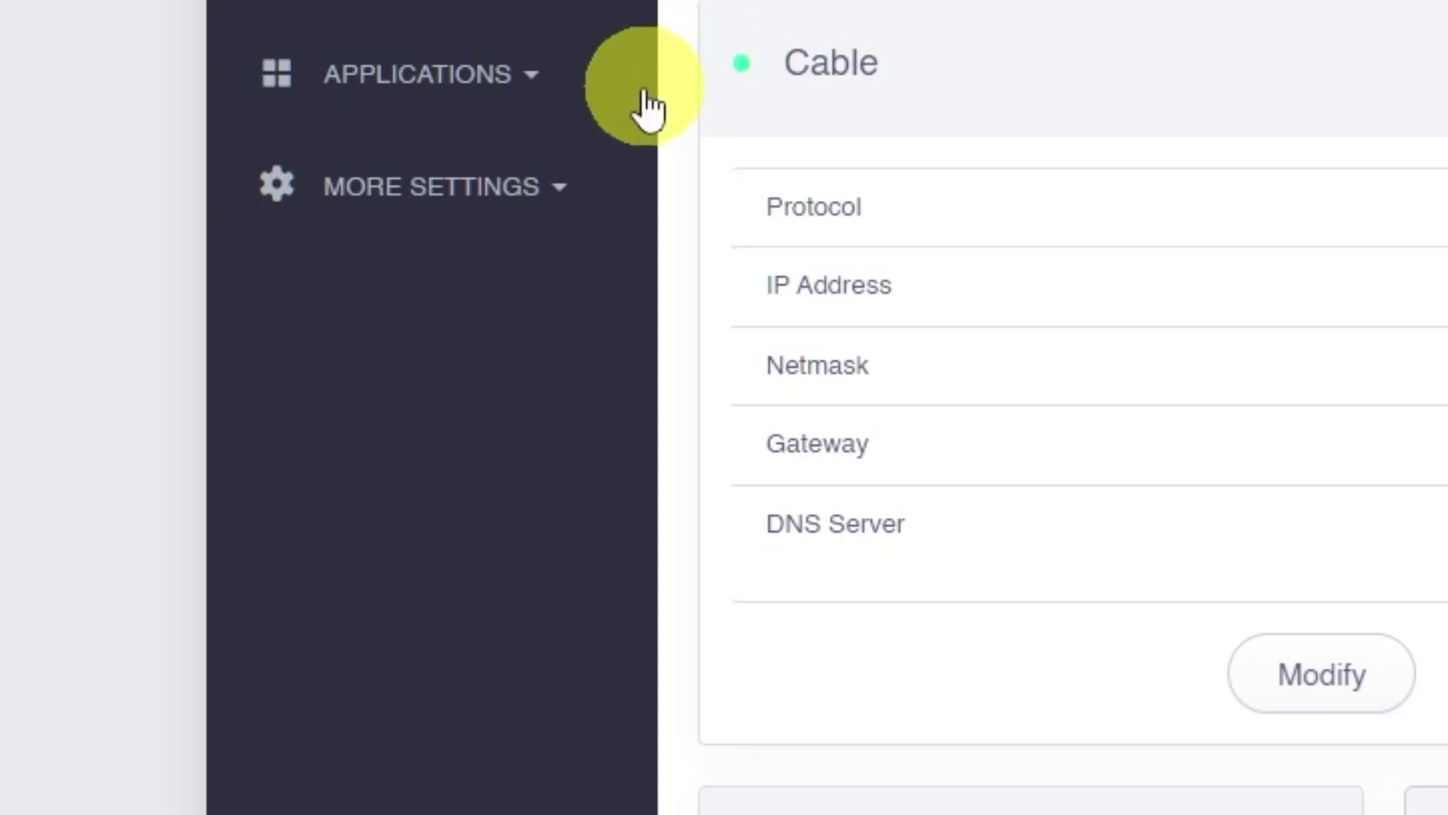
Under MAC Clone, set the router's WAN MAC to the cloned address 9C:2D:CD:30:46:D9
{"action": "left_click", "coordinate": [544, 202]}
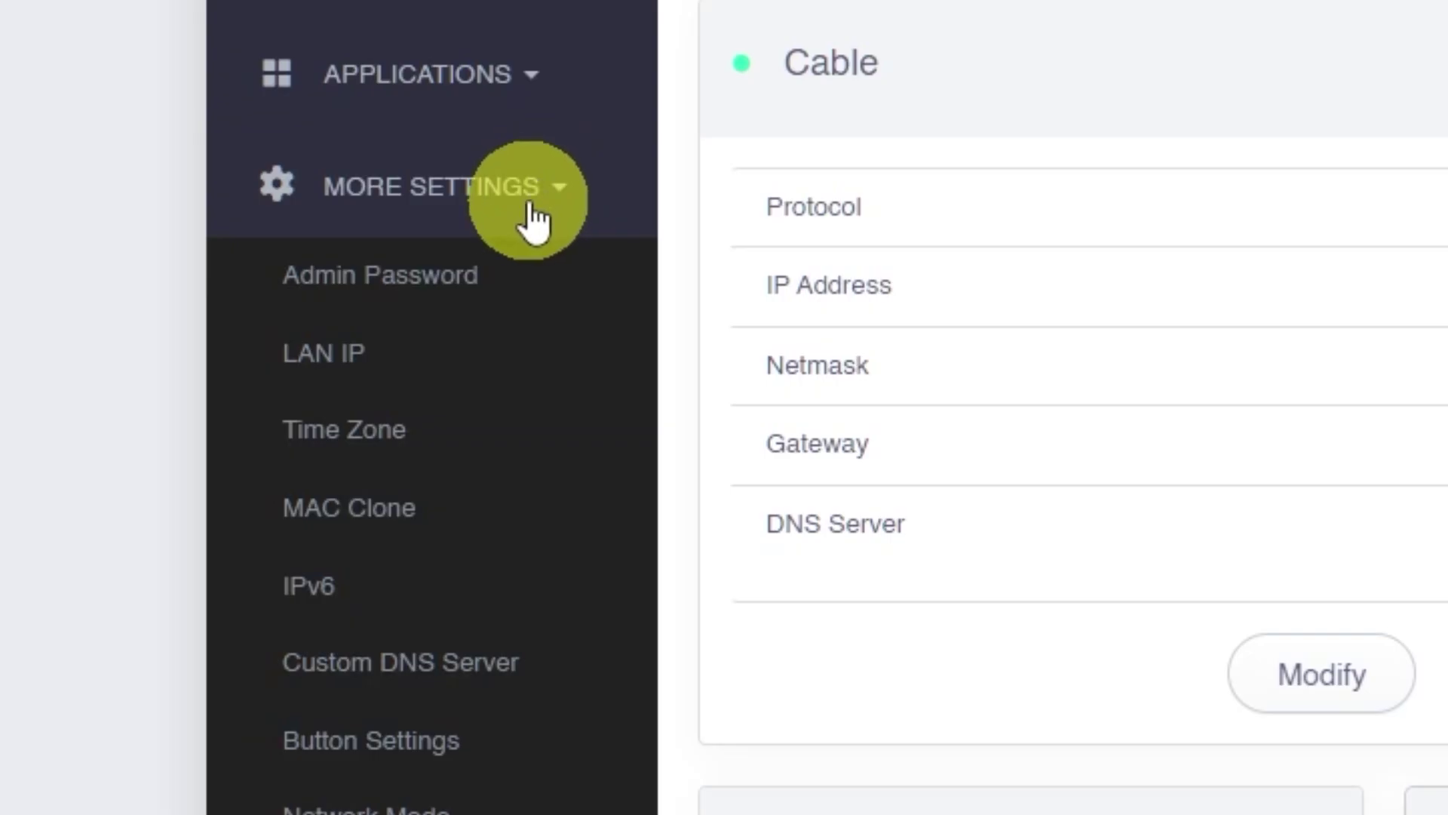
{"action": "left_click", "coordinate": [464, 513]}
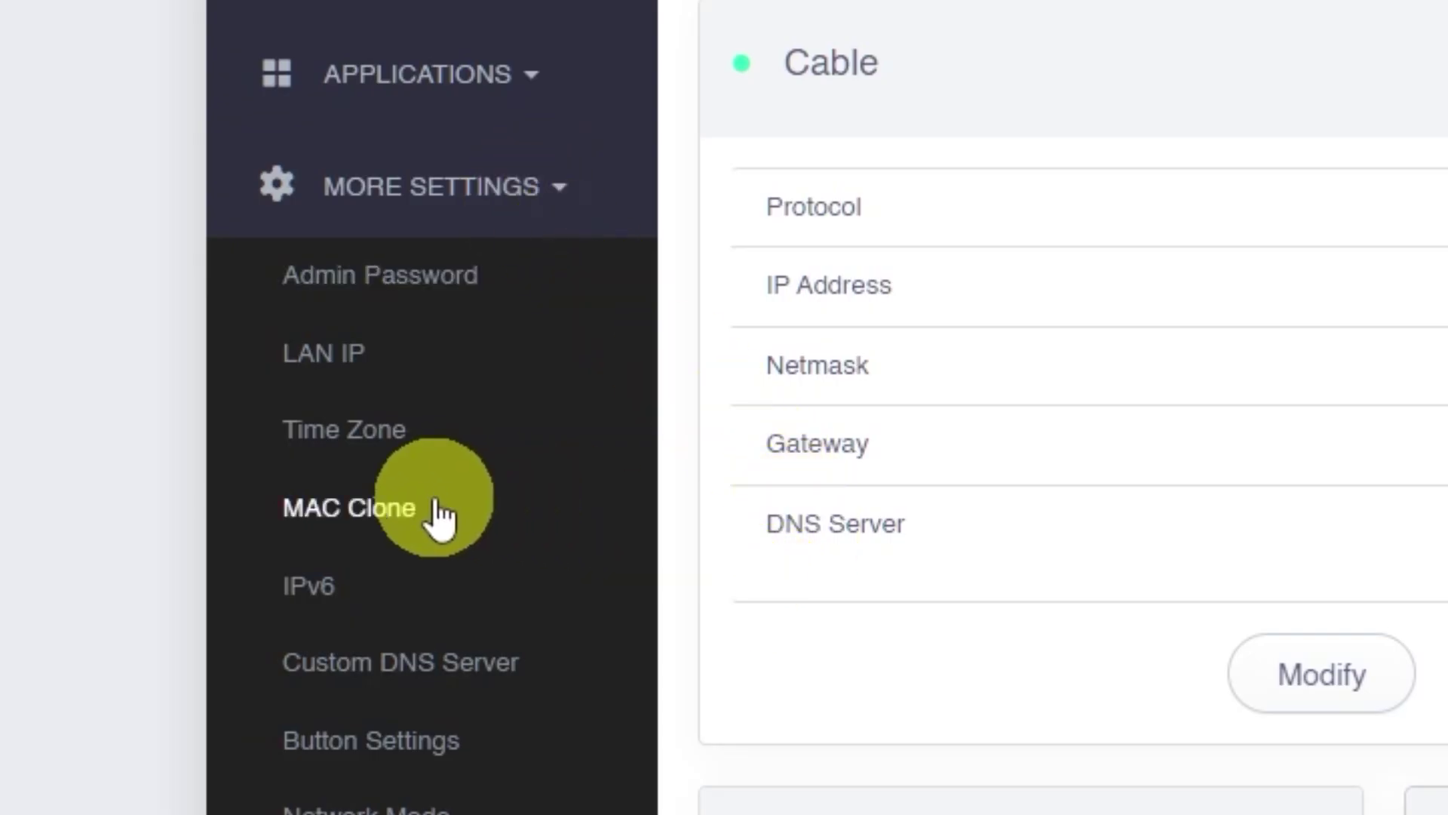
{"action": "scroll", "coordinate": [831, 442], "scroll_direction": "down", "scroll_amount": 6}
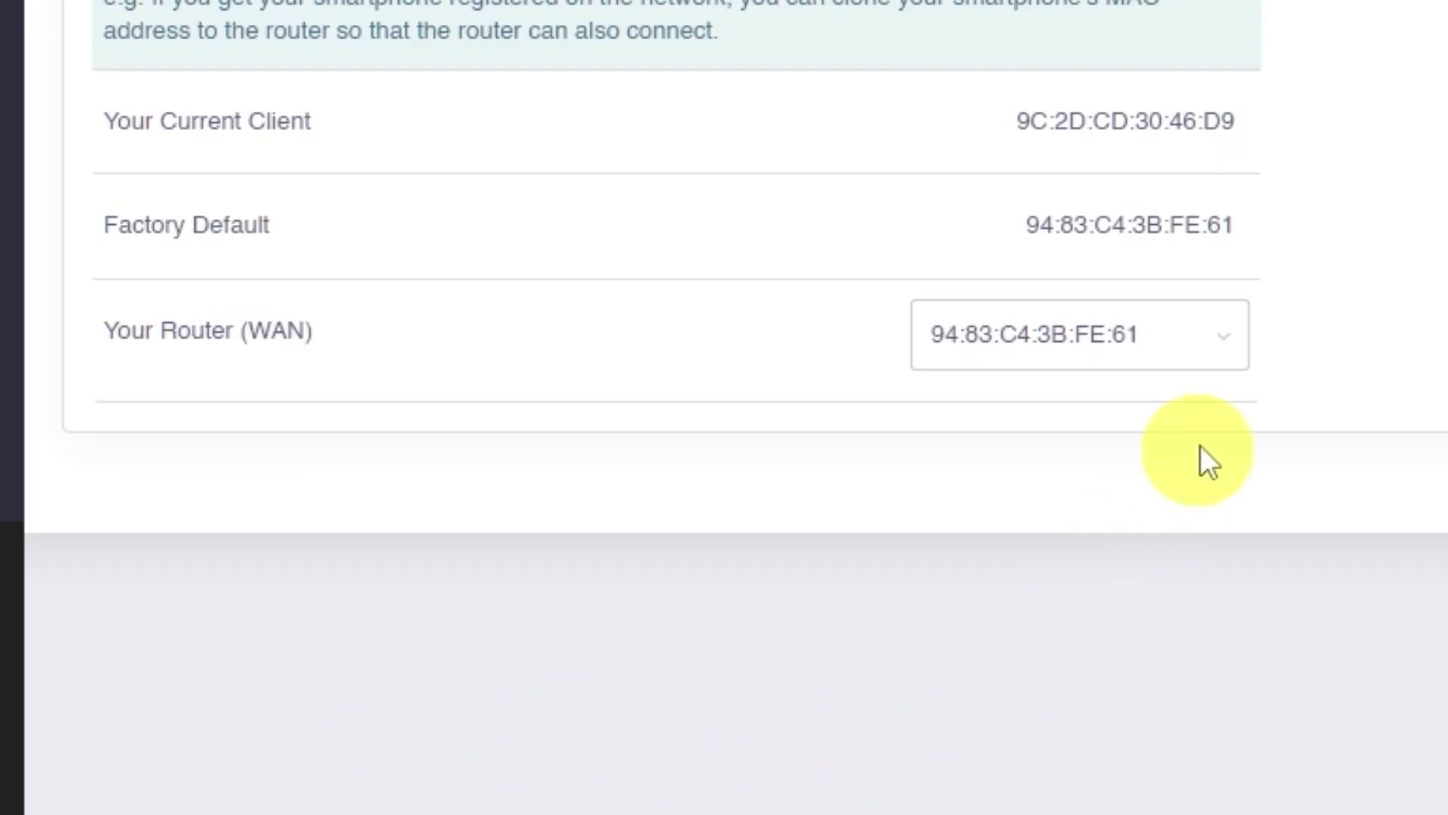
{"action": "left_click", "coordinate": [1225, 325]}
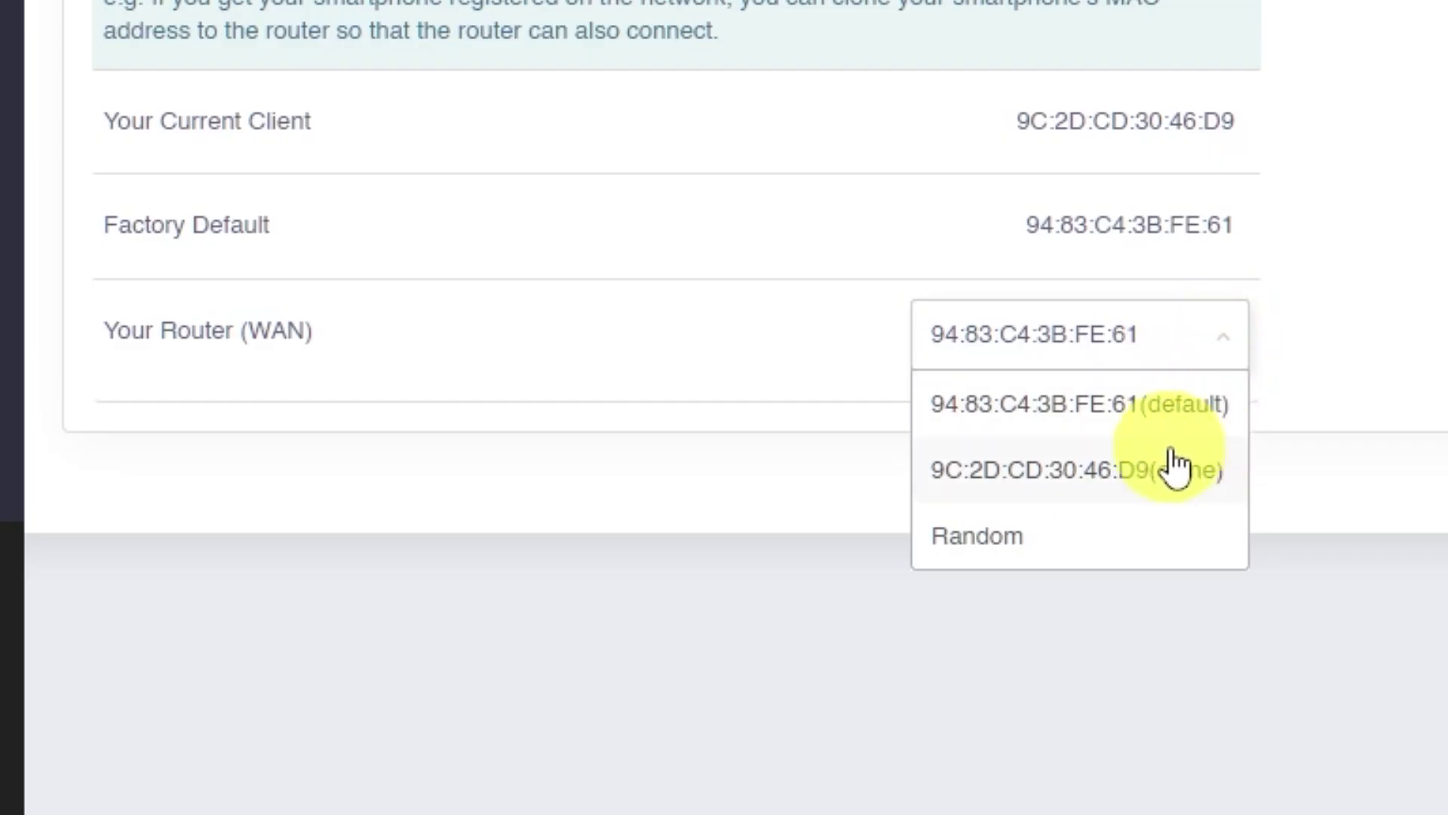
{"action": "left_click", "coordinate": [1128, 469]}
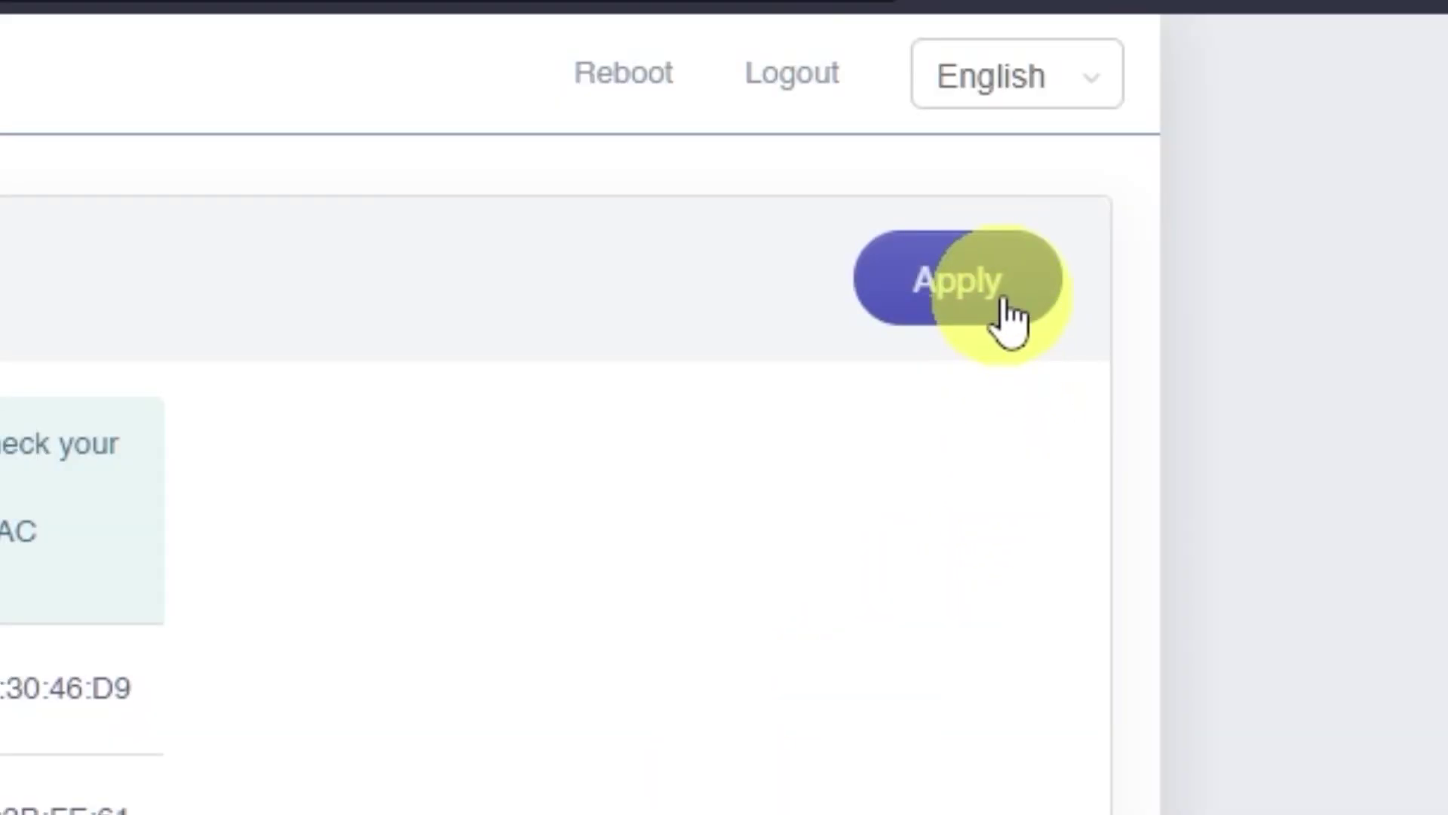
Apply the cloned MAC, reboot the router, and reconnect to Your WIFI Name
{"action": "left_click", "coordinate": [1002, 314]}
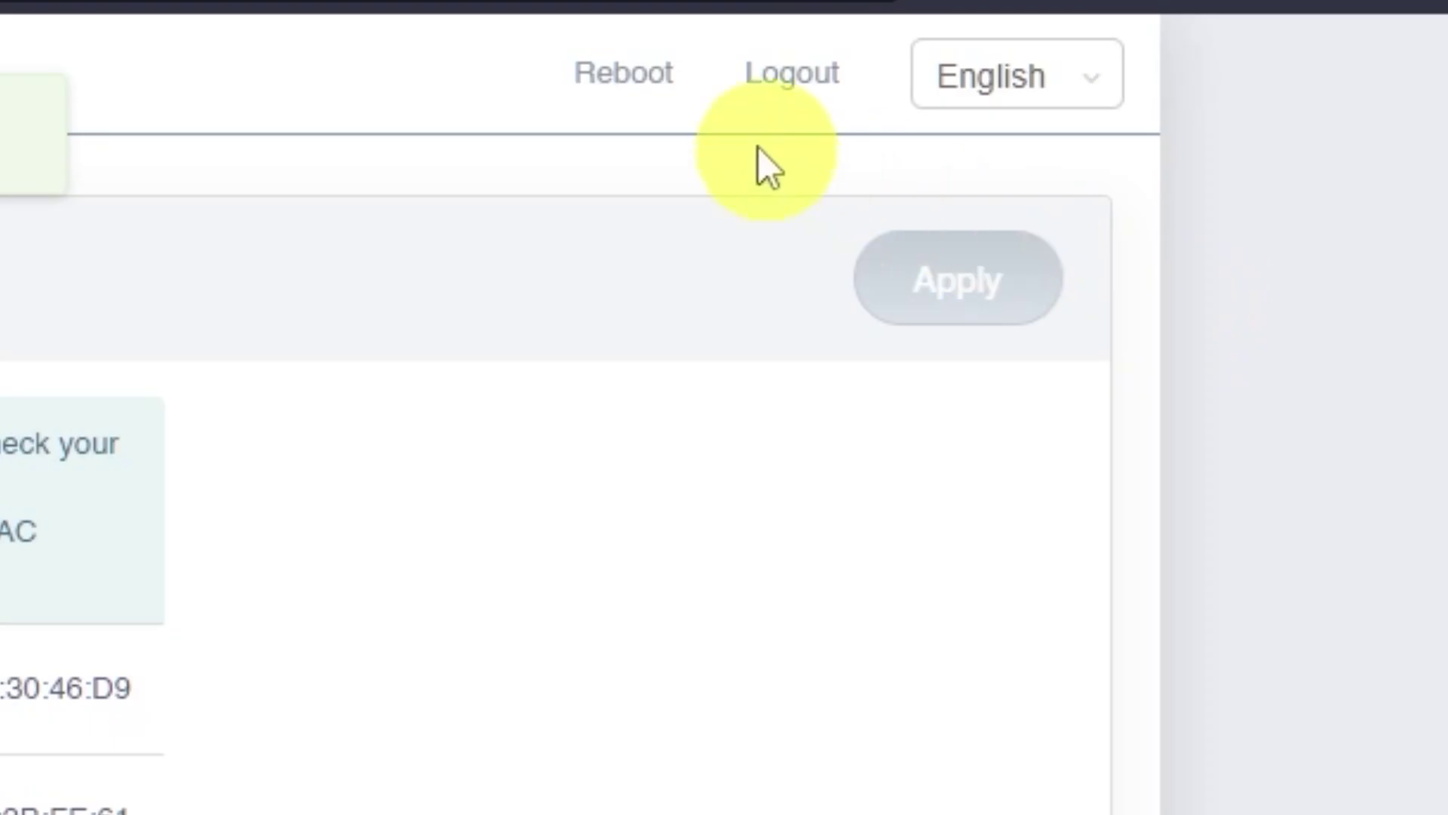
{"action": "left_click", "coordinate": [668, 101]}
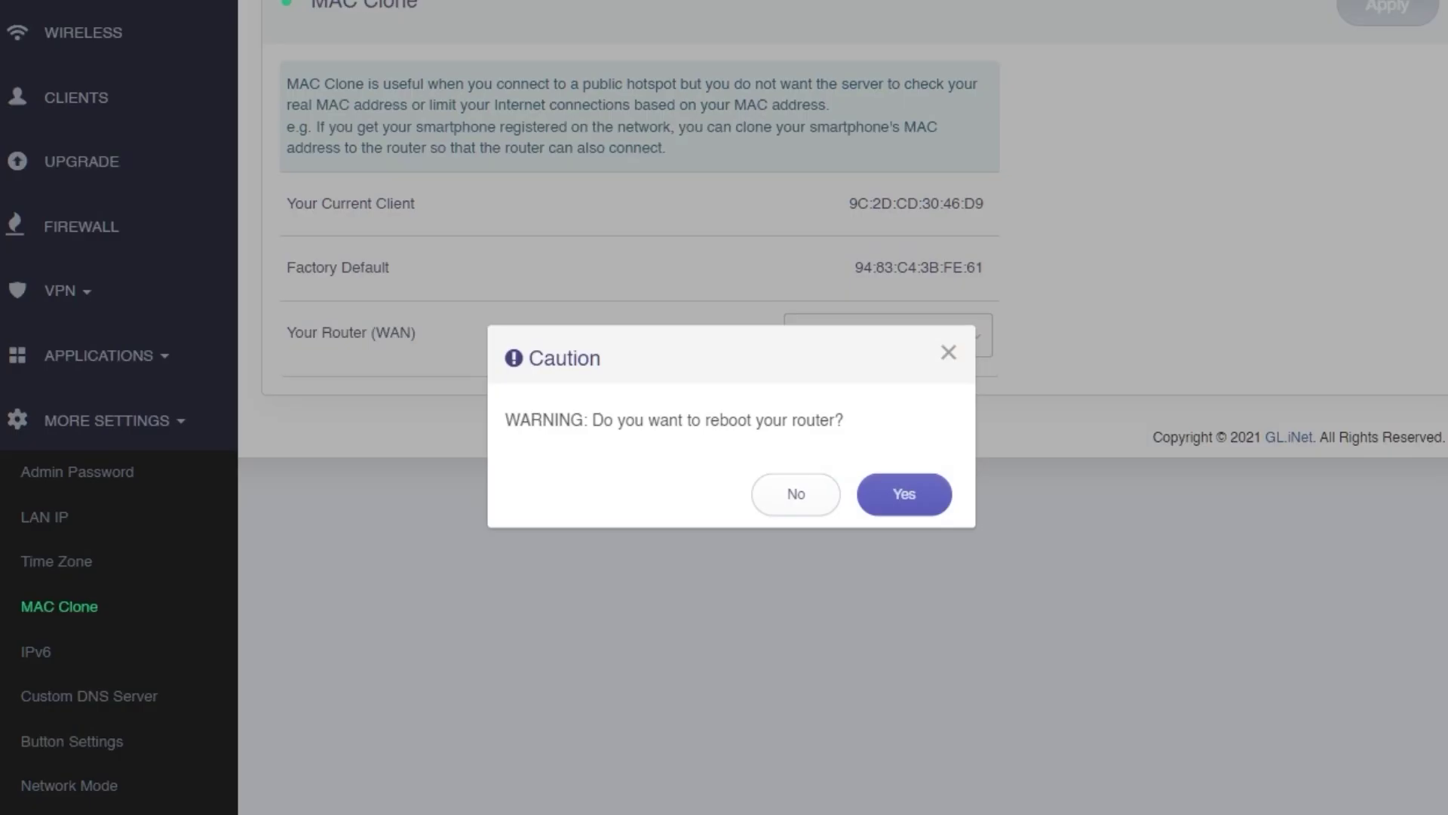
{"action": "left_click", "coordinate": [915, 498]}
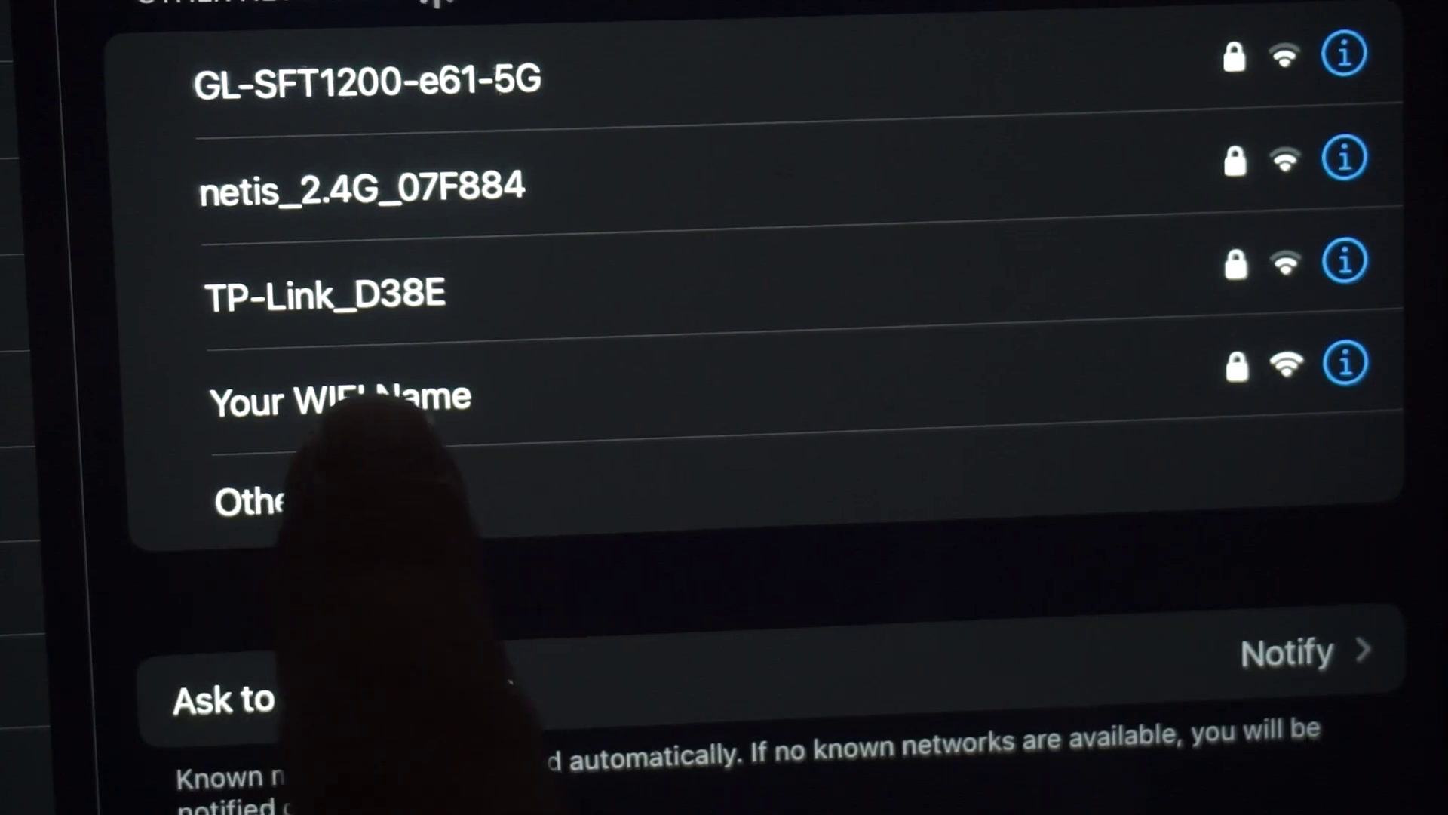
{"action": "left_click", "coordinate": [423, 399]}
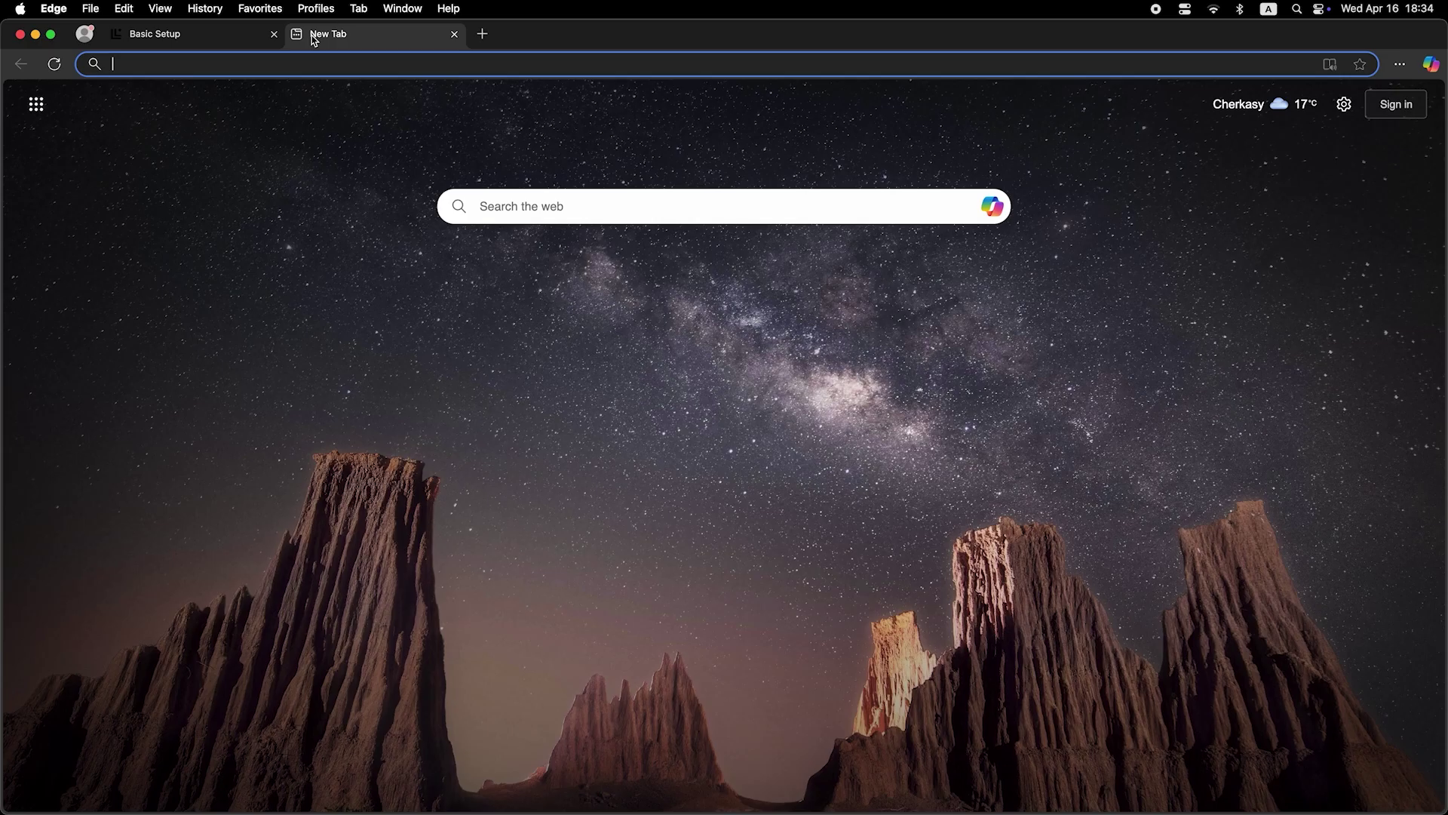
Enter the test query 'dfdfdfdf' in a new Edge tab's address bar
{"action": "left_click", "coordinate": [331, 65]}
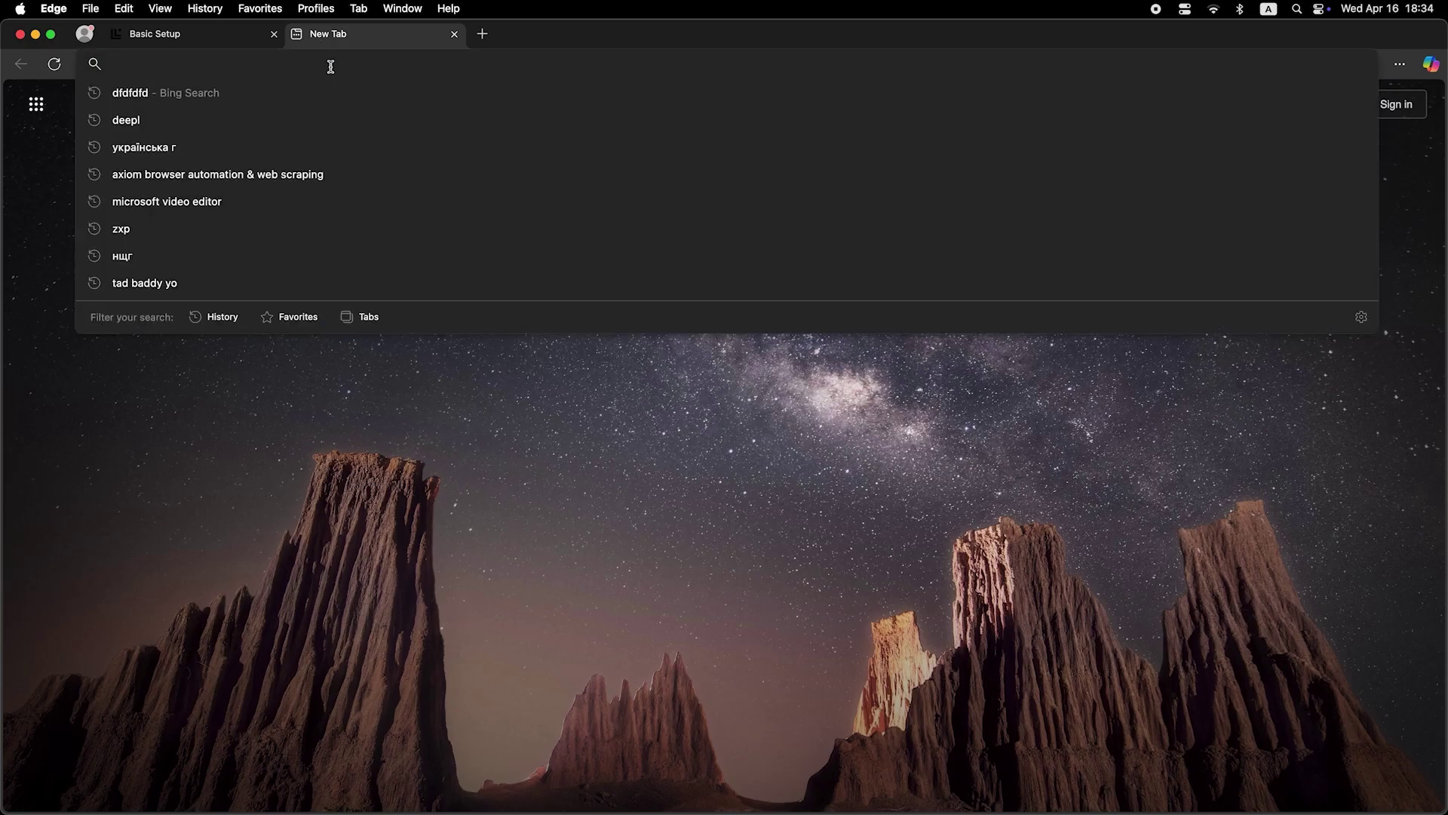
{"action": "type", "text": "dfdfdfdf"}
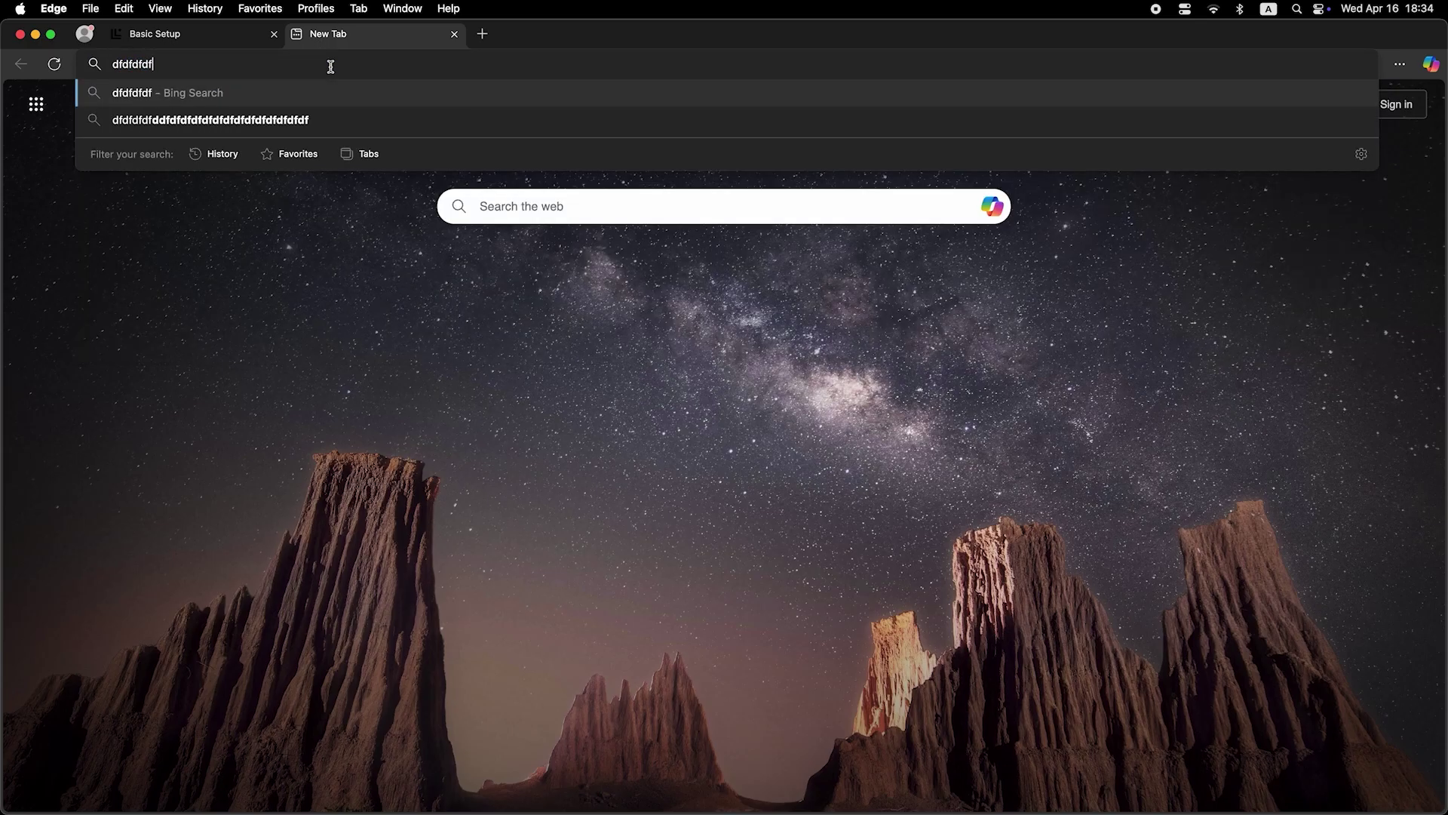